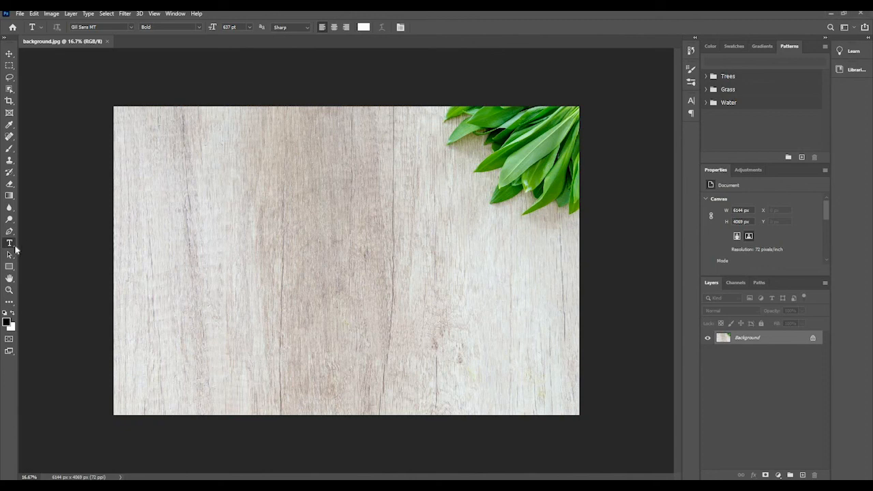
Step: Add horizontal text reading "Welcome" on the wooden background, left of the image centre, with the Horizontal Type tool
right_click(11, 247)
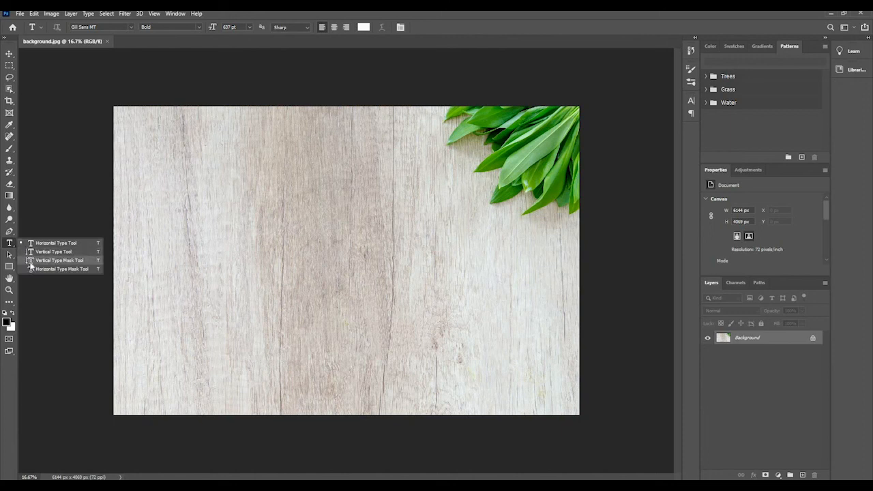
left_click(61, 240)
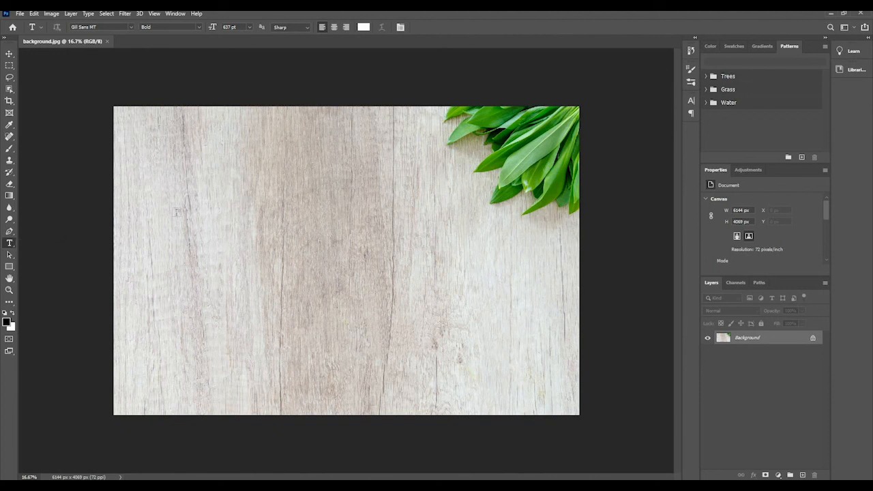
left_click(220, 233)
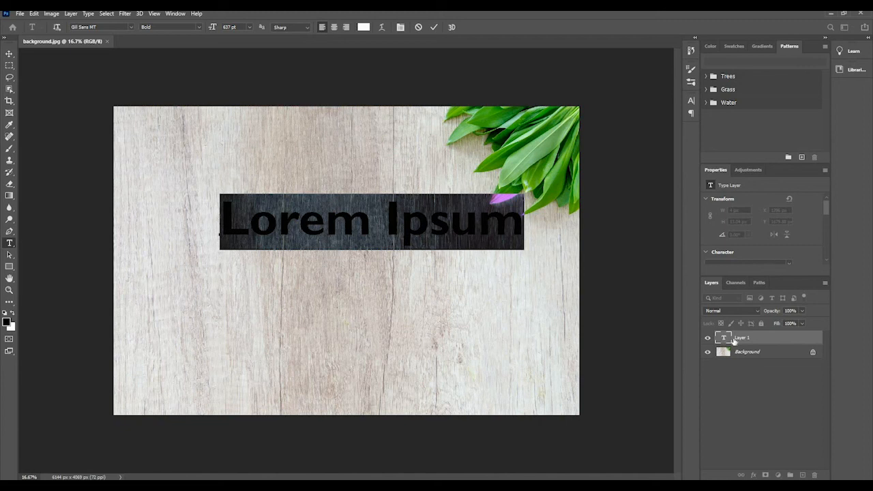
type("SW")
key("BackSpace")
key("BackSpace")
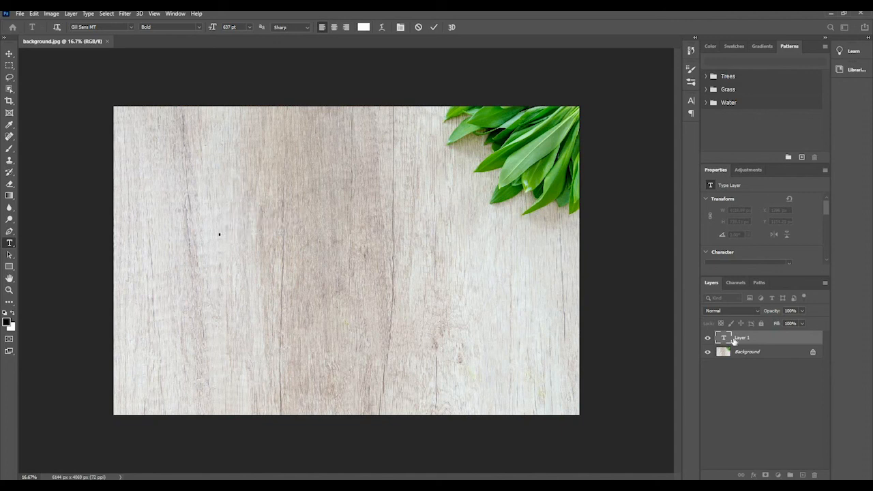
type("Welcome")
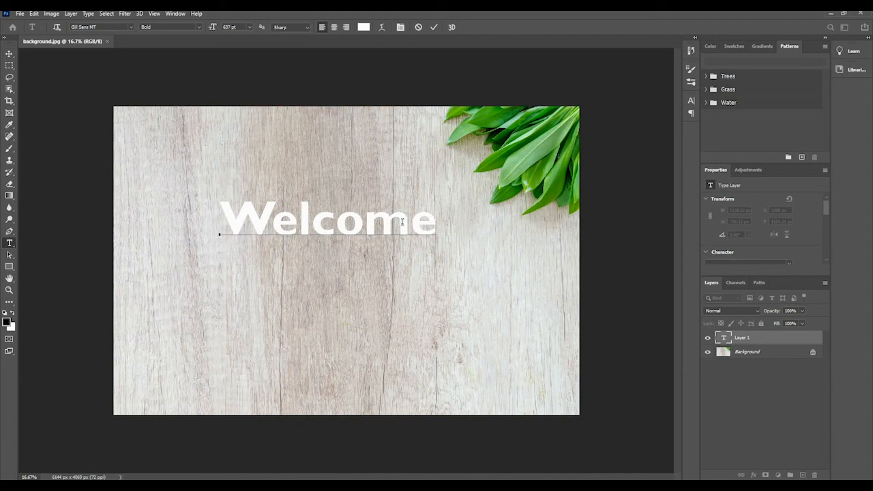
Step: Change the font of the whole word "Welcome" to Helvetica Neue Medium
left_click_drag(437, 221, 226, 228)
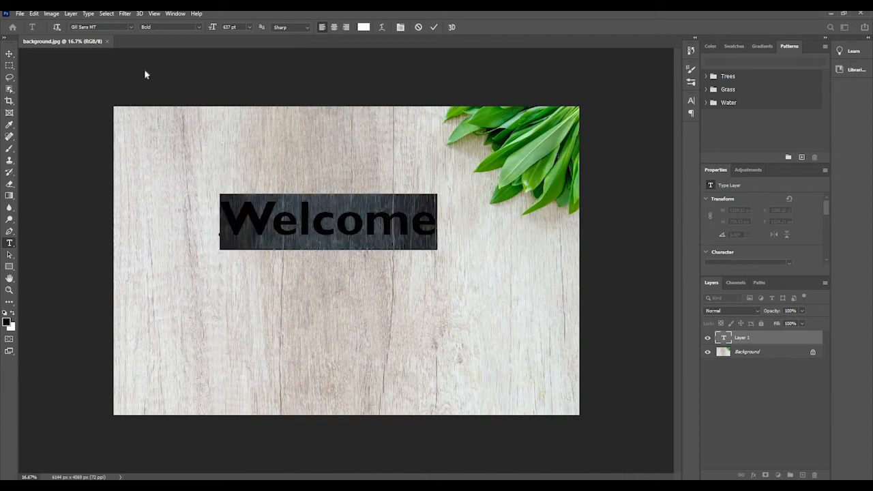
left_click(131, 28)
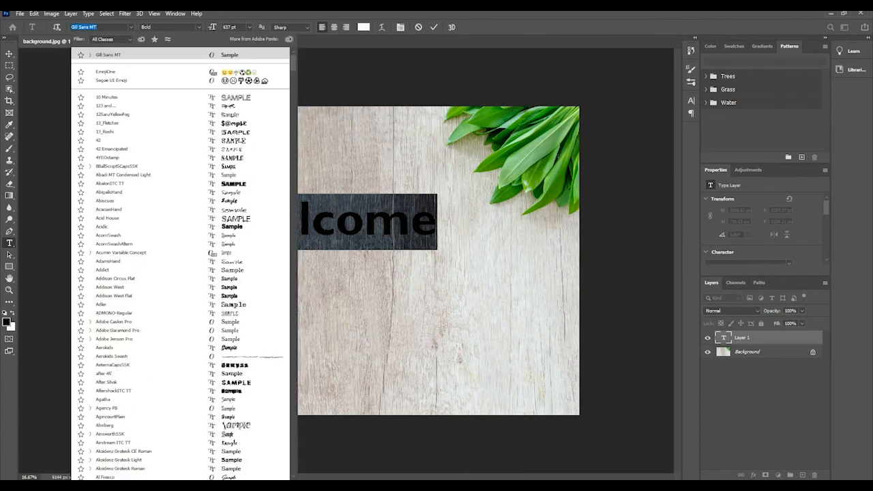
left_click_drag(297, 57, 293, 261)
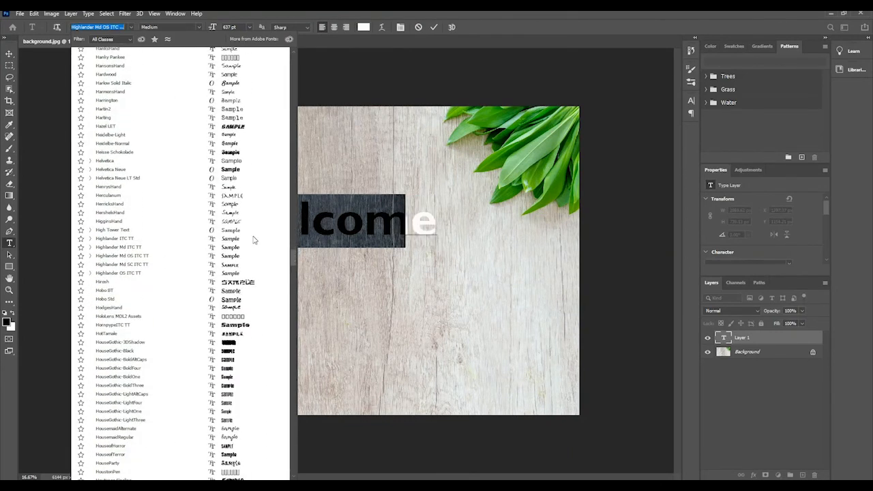
type("hel")
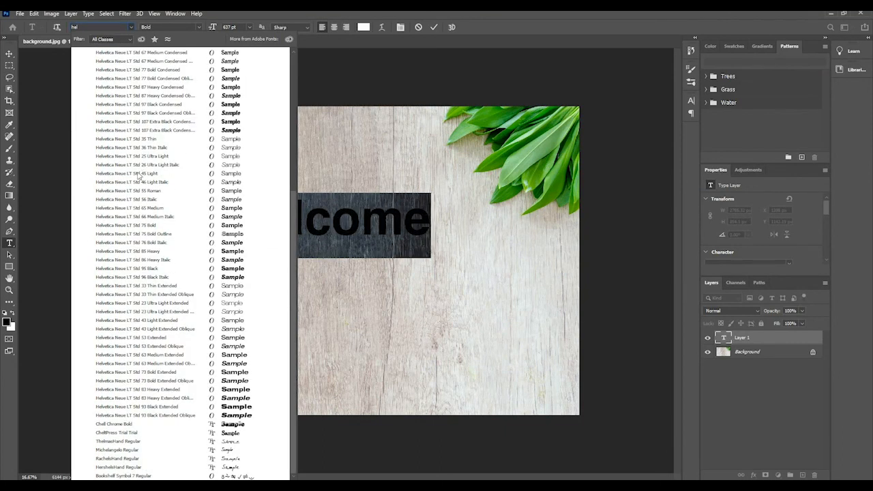
scroll(152, 300, "up", 5)
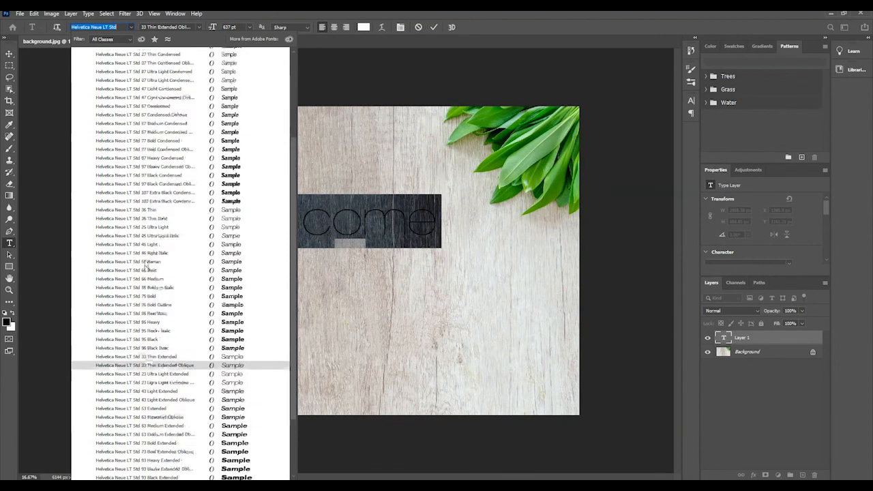
scroll(124, 218, "up", 2)
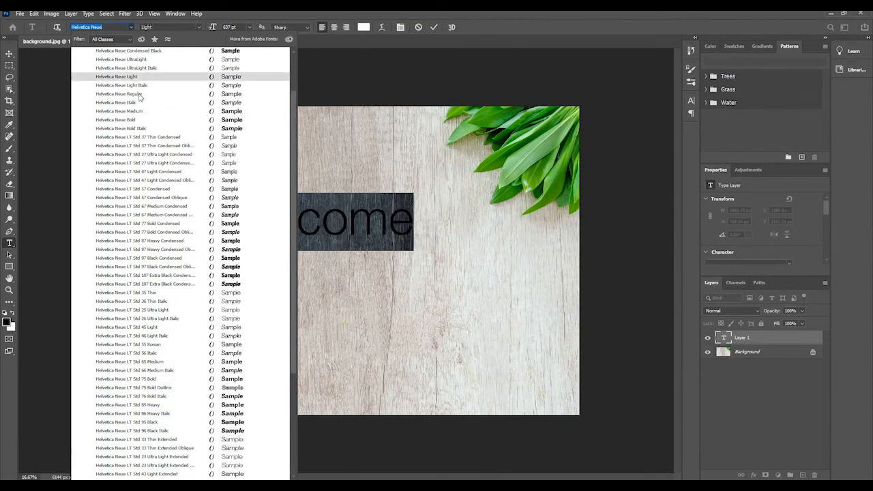
left_click(136, 134)
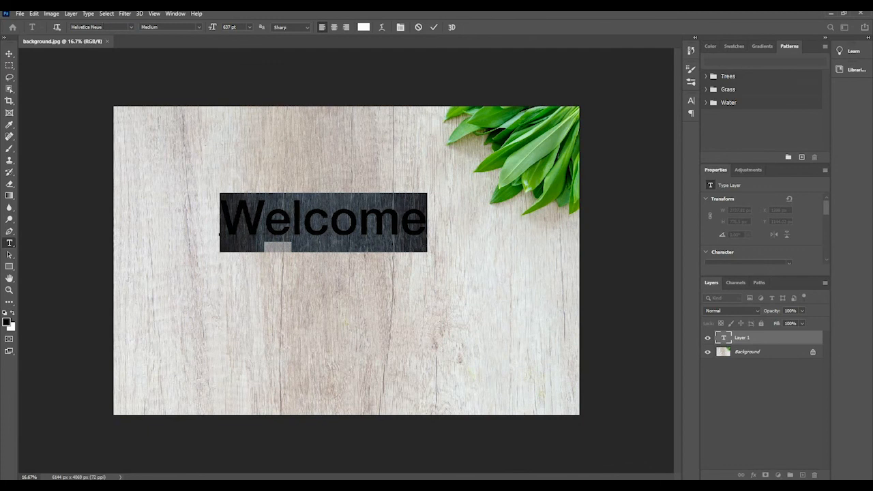
Step: Try the UltraLight, UltraLight Italic and Bold Italic styles on the "Welcome" text and settle on Bold
left_click_drag(71, 27, 100, 27)
left_click(200, 29)
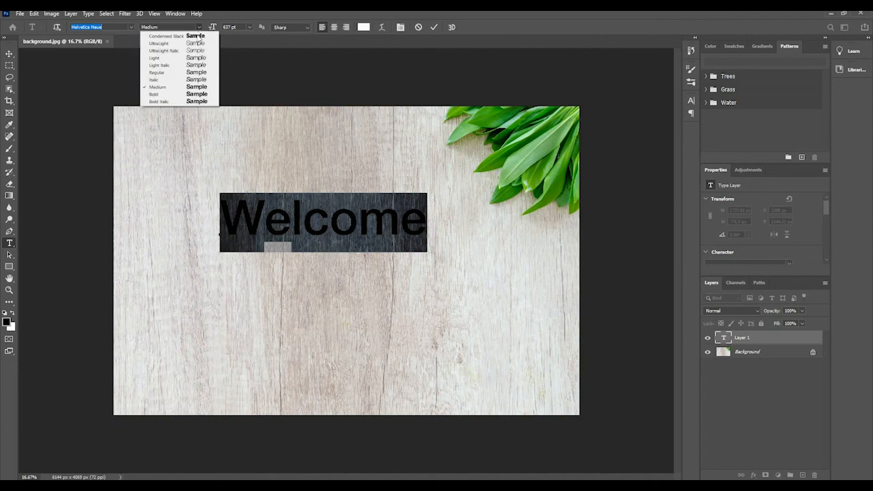
left_click(188, 44)
left_click(199, 28)
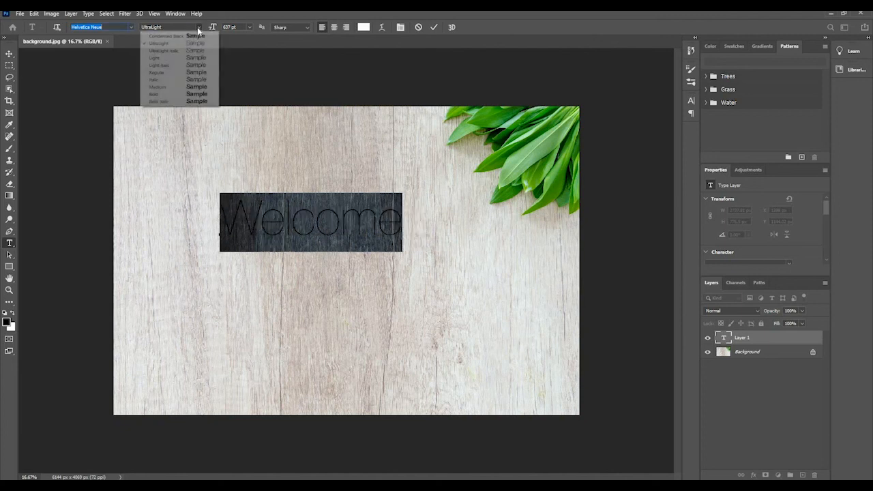
left_click(194, 50)
left_click(199, 28)
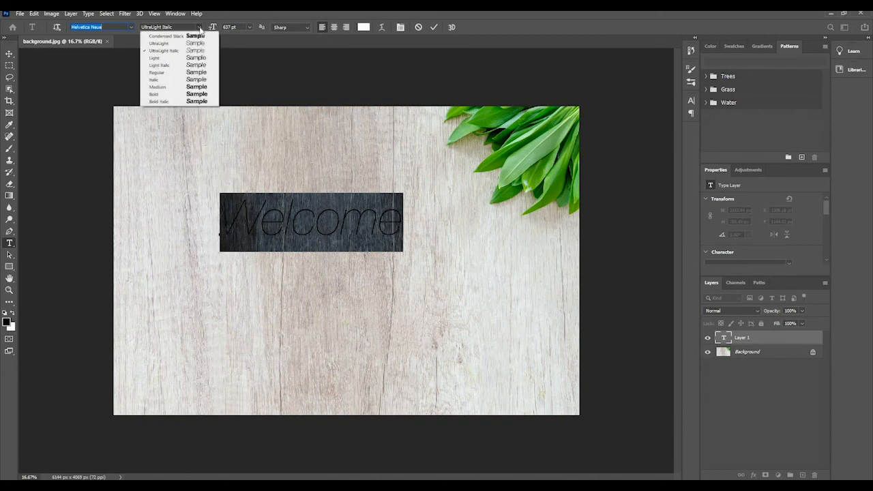
left_click(197, 101)
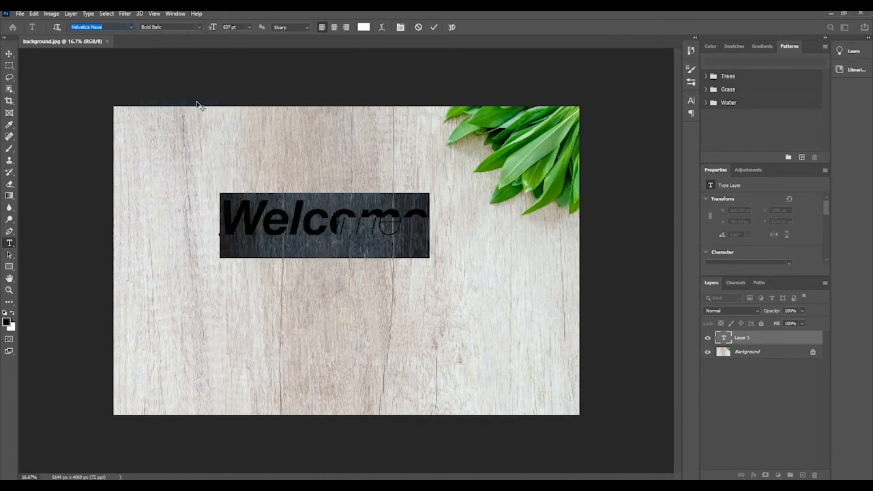
left_click(199, 28)
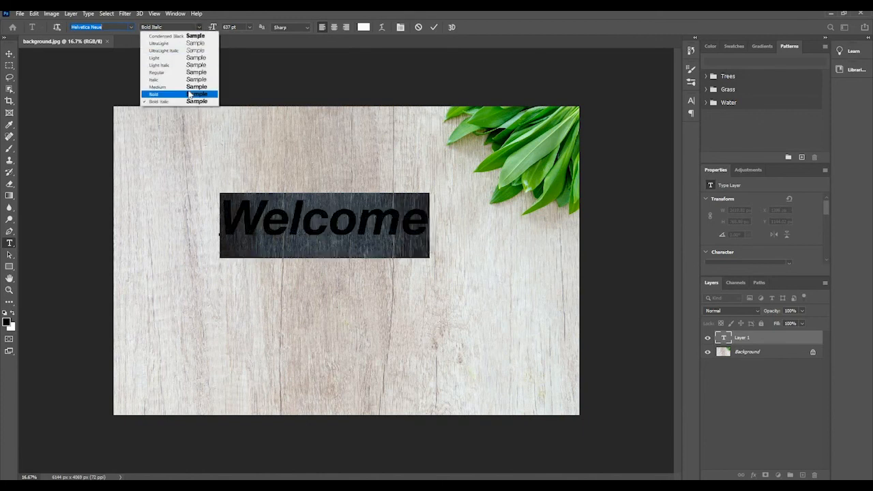
left_click(191, 94)
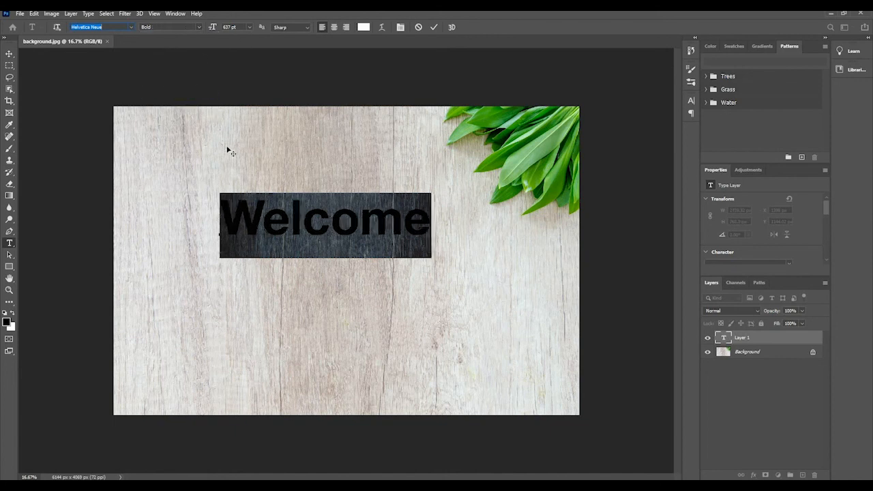
Step: Enlarge the "Welcome" text first to 700 pt and finally to 802 pt, and move it near the image's upper-left corner
double_click(239, 208)
left_click(249, 28)
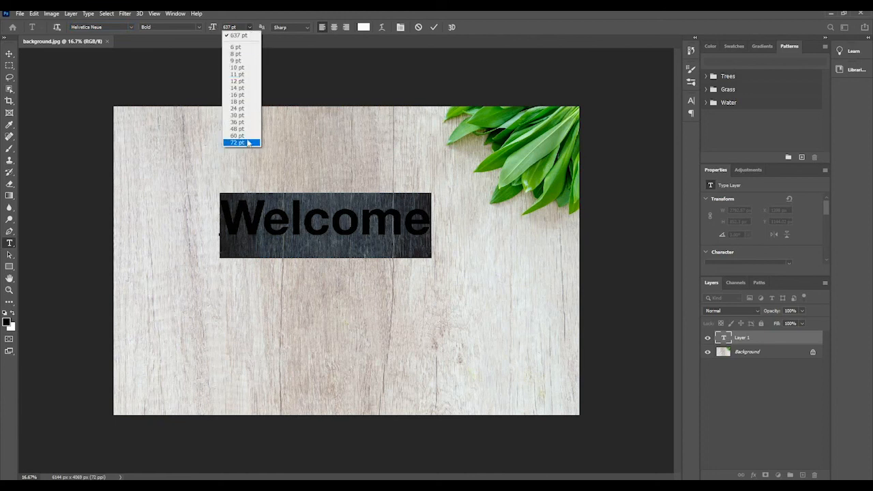
left_click(227, 27)
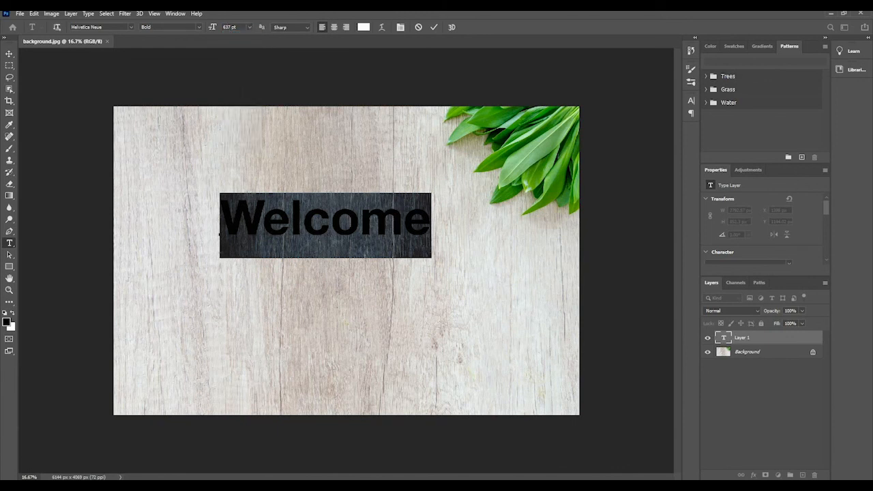
left_click(214, 27)
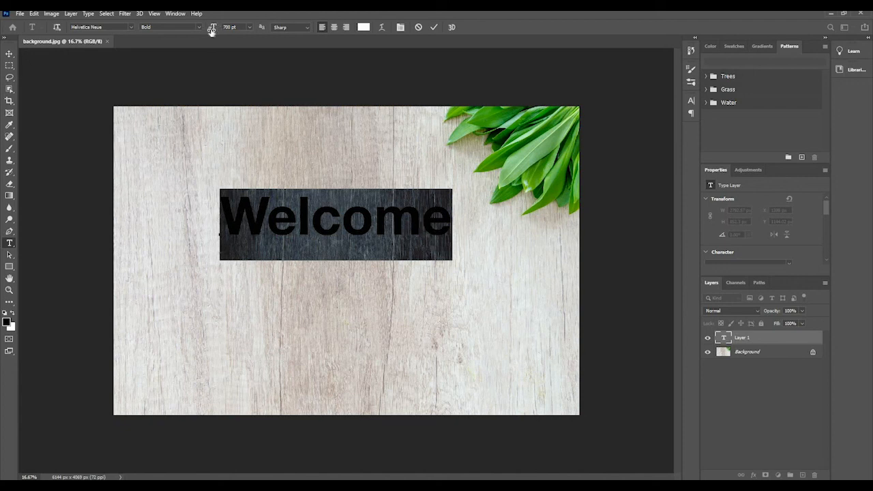
left_click_drag(213, 27, 259, 37)
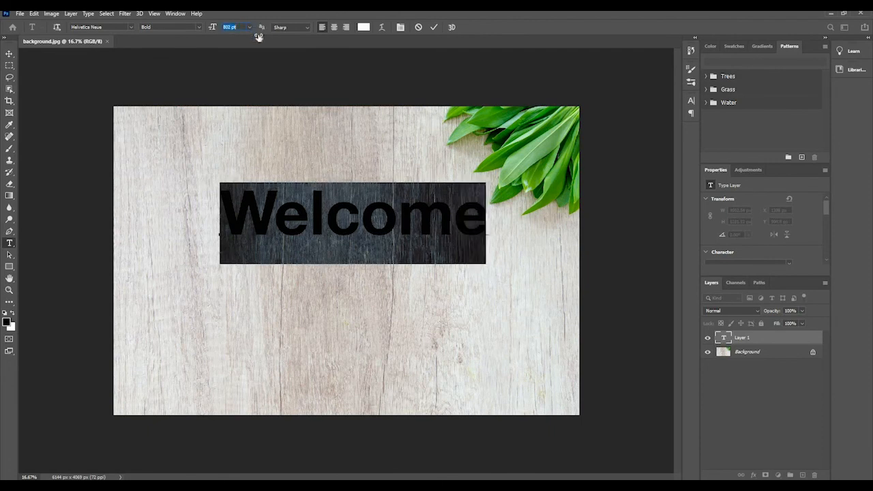
left_click(9, 54)
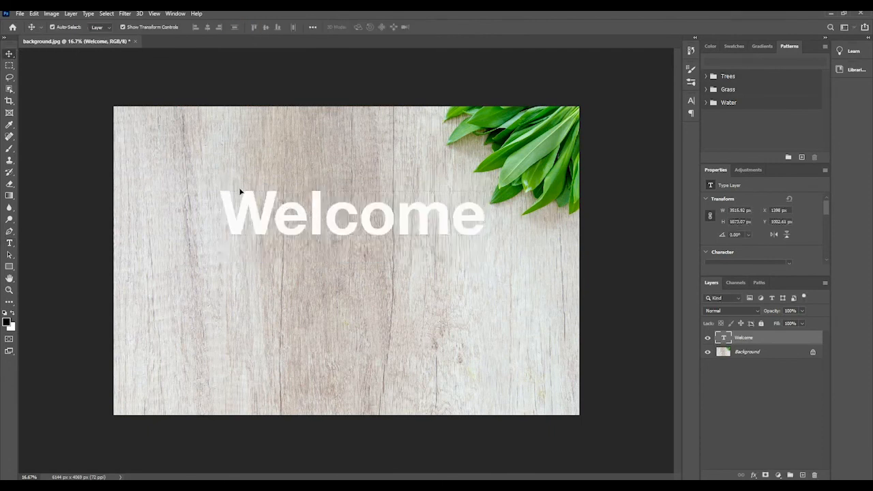
left_click_drag(240, 192, 157, 127)
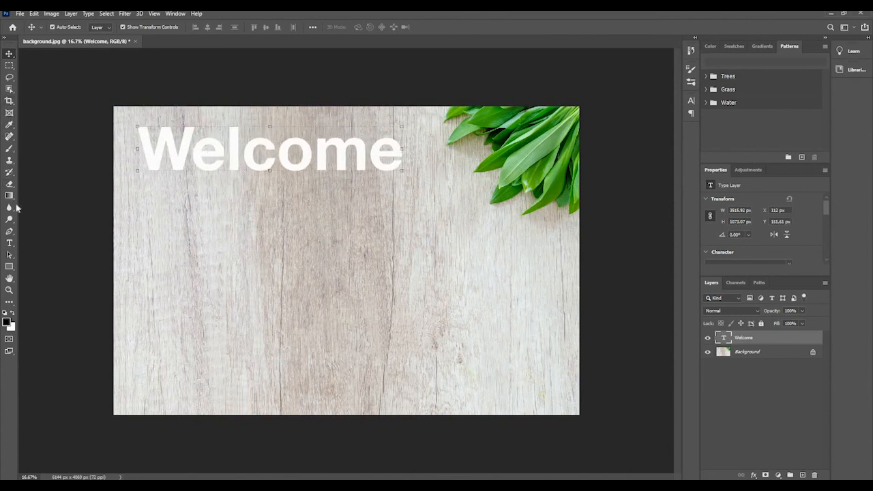
Step: Select the whole word "Welcome" for editing and open the colour picker for its text colour
left_click(10, 243)
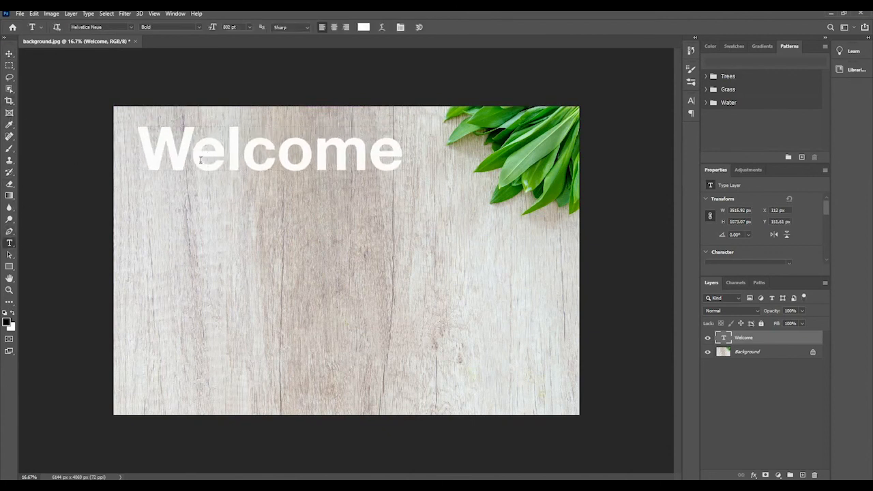
double_click(145, 153)
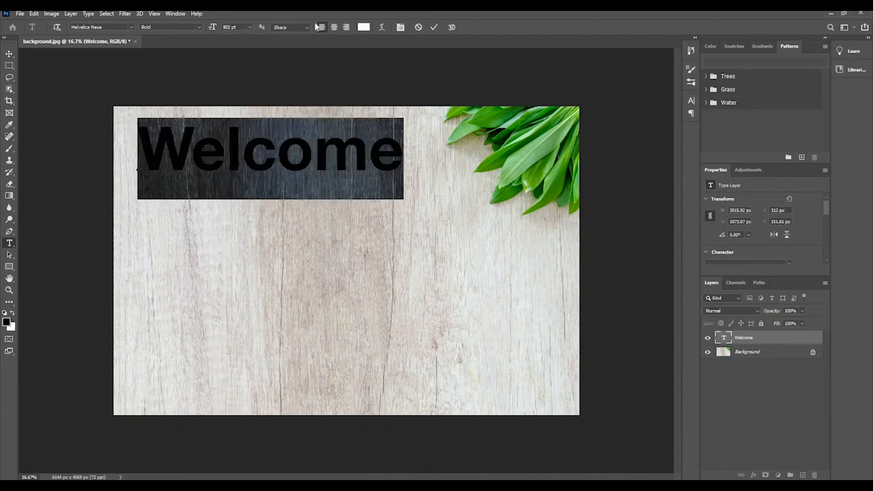
left_click(363, 27)
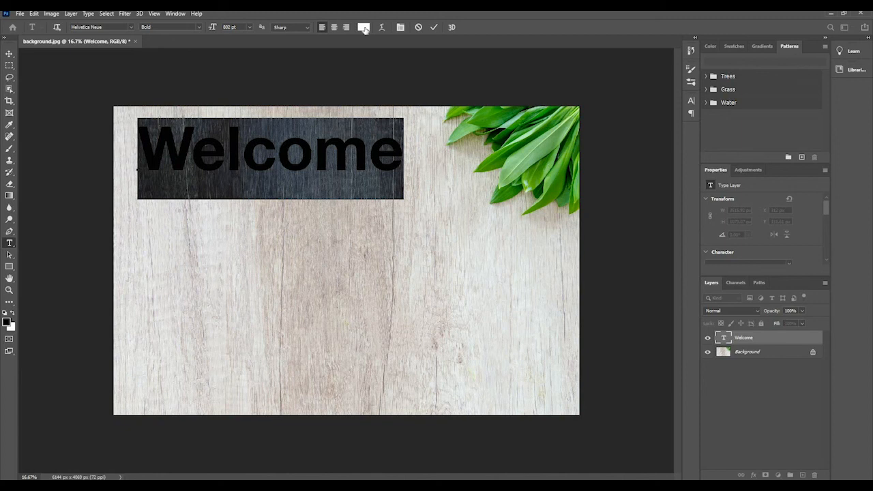
left_click(363, 27)
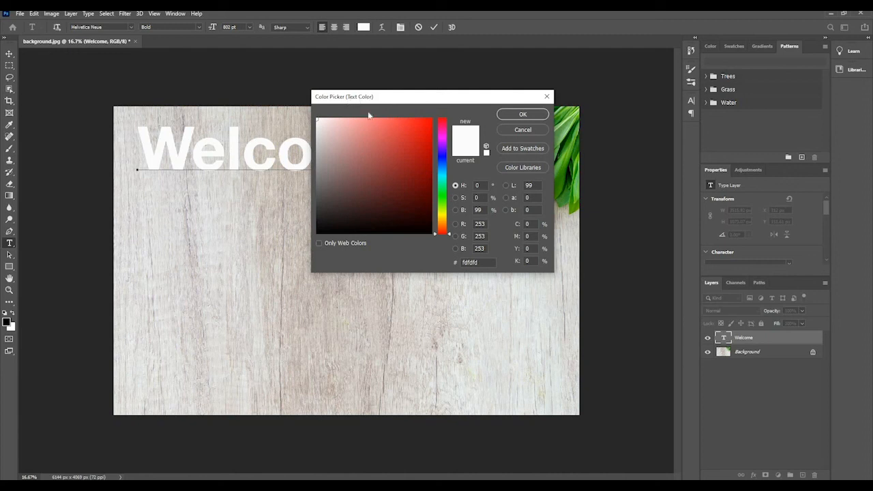
Step: Try red #a04141, a dark brown and blue #3459e4 as the "Welcome" text colour, ending on dark blue #1e389b
left_click(385, 161)
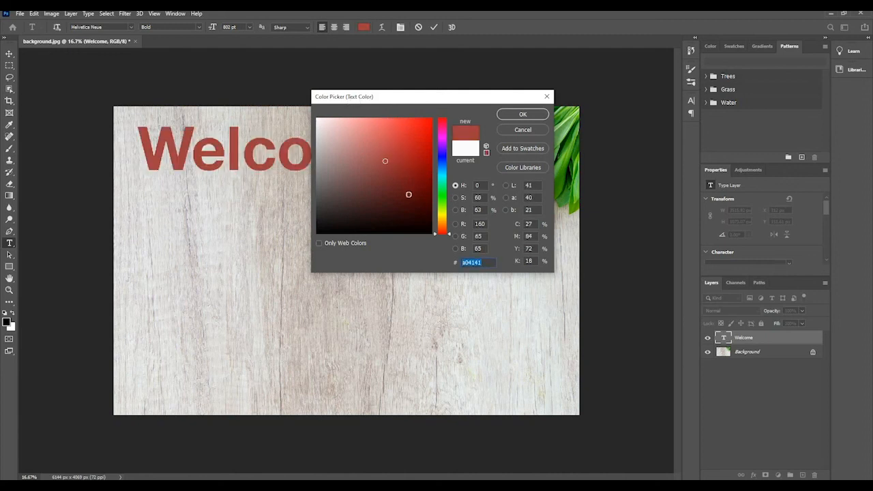
left_click(407, 195)
left_click(377, 211)
mouse_move(442, 194)
left_mouse_down()
mouse_move(439, 118)
mouse_move(442, 160)
left_mouse_up()
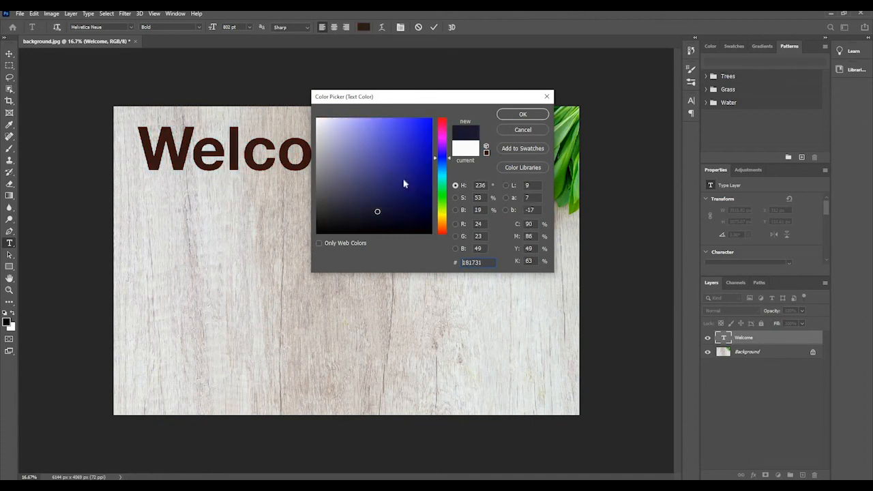
left_click_drag(405, 181, 405, 130)
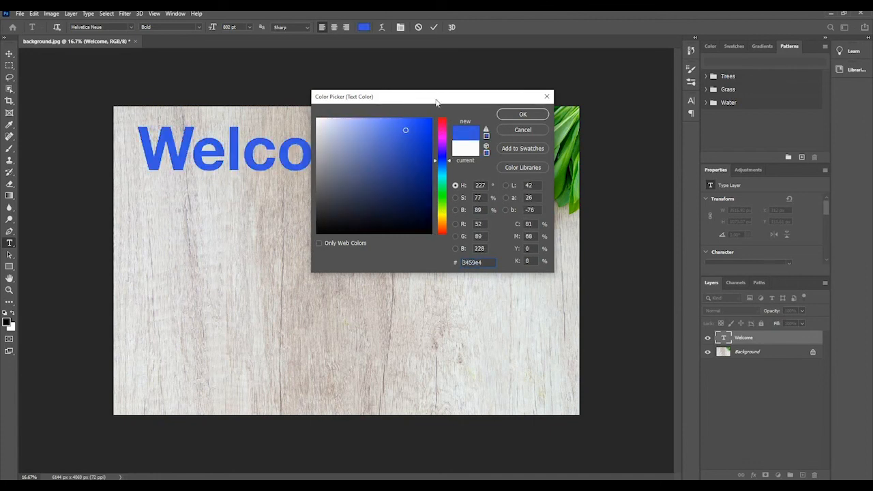
left_click_drag(431, 104, 398, 154)
left_click(383, 210)
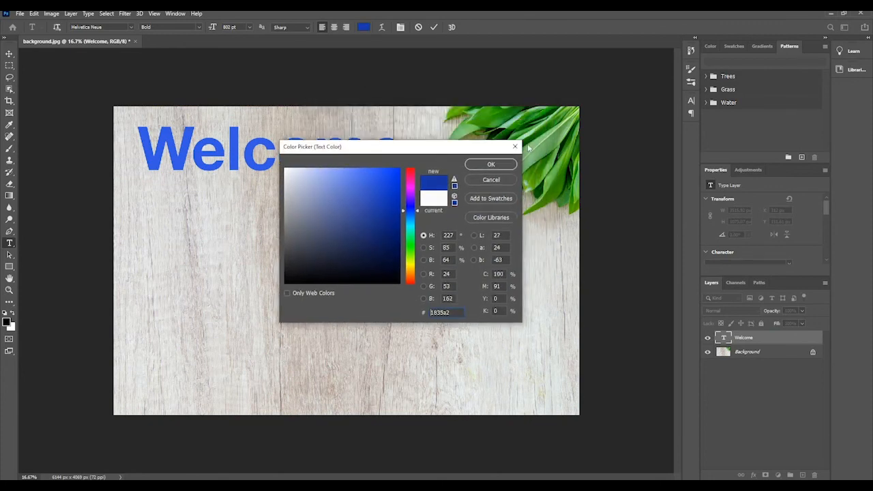
left_click_drag(380, 210, 379, 213)
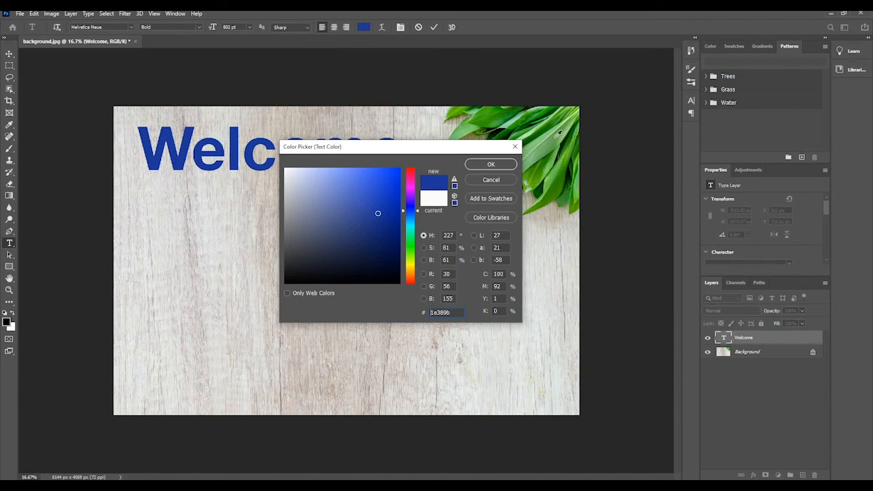
Step: Sample several greens from the leaves for the "Welcome" text colour, trying #2c7e01, #89c989, #40a702, #36a302 and #afebb2
left_click(560, 179)
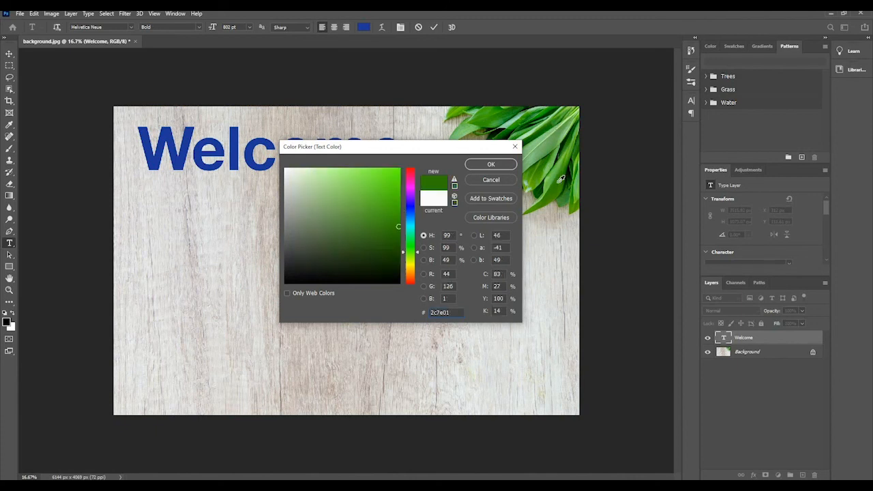
left_click_drag(432, 147, 409, 204)
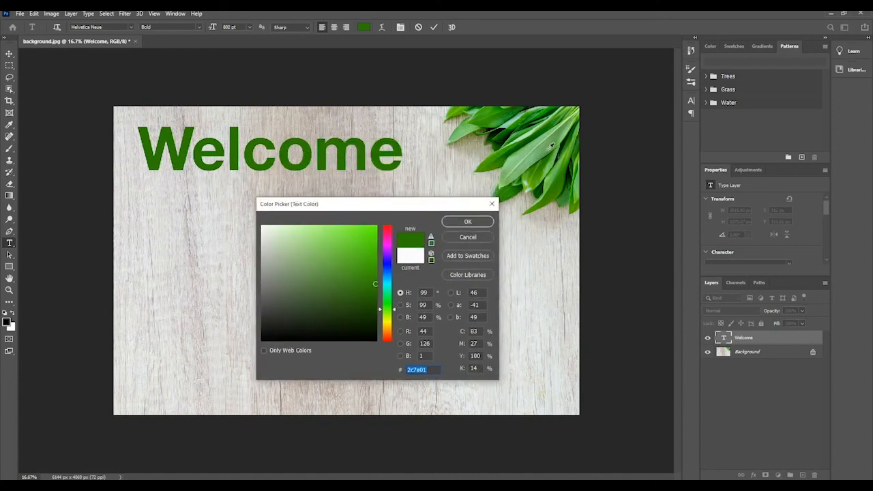
left_click(522, 155)
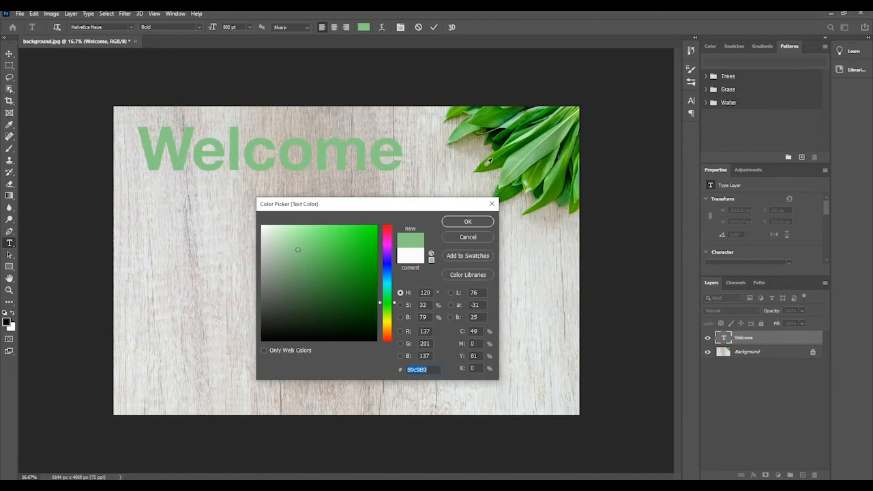
left_click(486, 164)
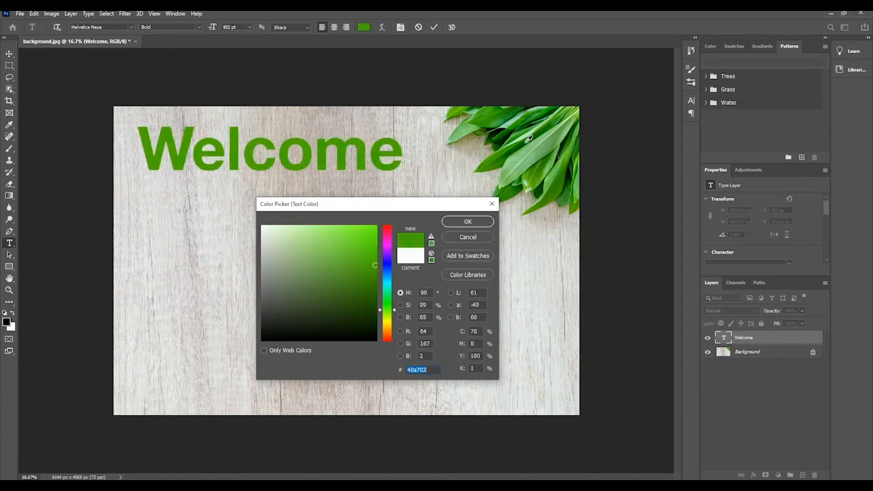
left_click(522, 110)
left_click(518, 118)
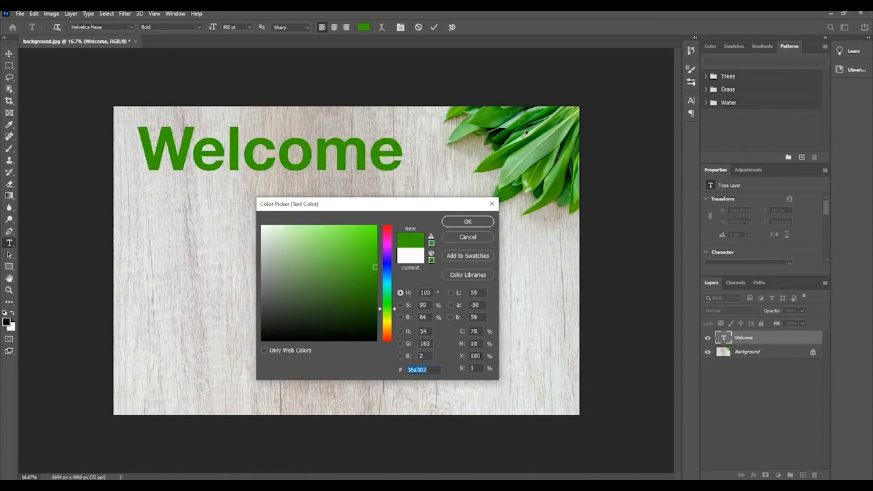
left_click(503, 128)
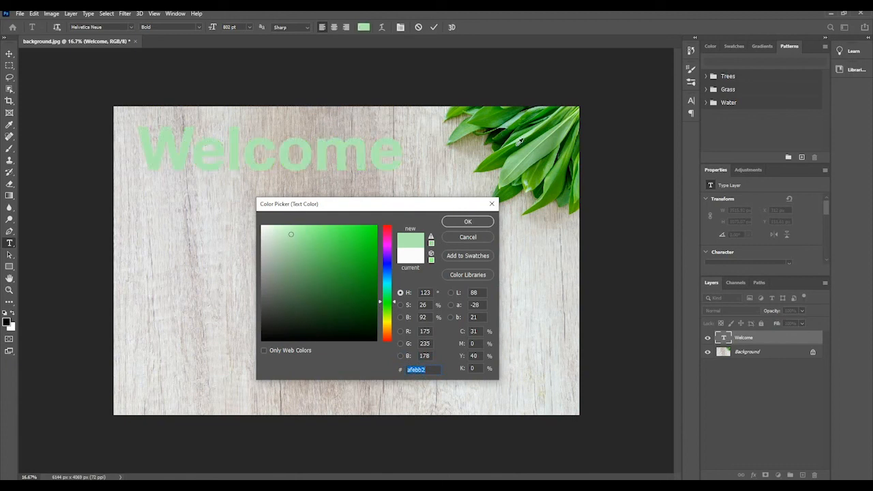
Step: Sample dark green #147e03 from the leaves and apply it as the "Welcome" text colour
left_click(518, 145)
left_click_drag(412, 206, 414, 175)
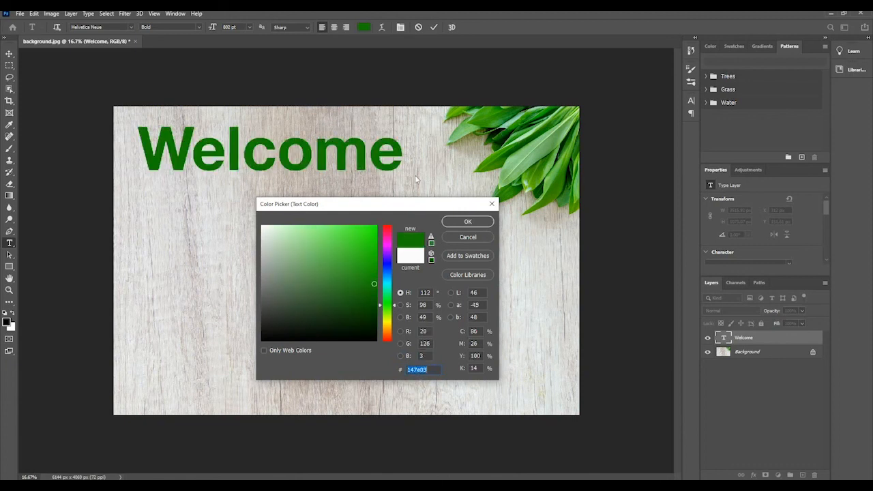
left_click(469, 192)
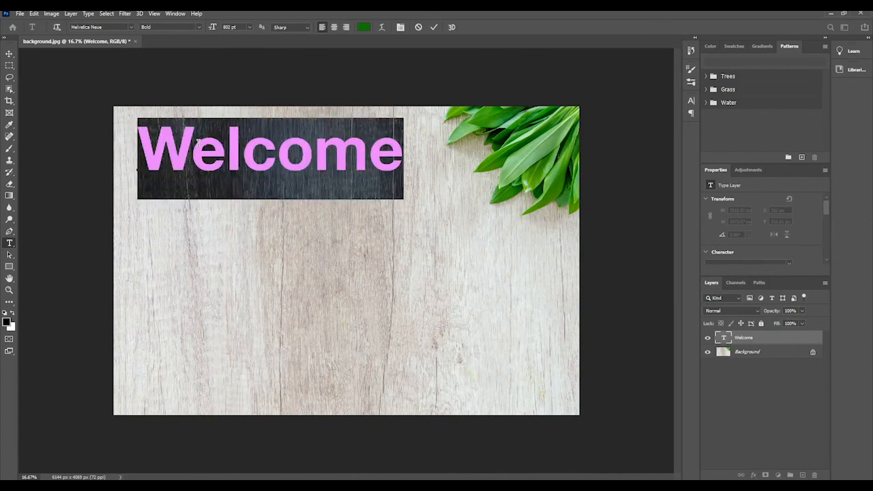
Step: Set the "Welcome" text in All Caps using the Character settings and move it closer to the image's upper-left corner
double_click(198, 142)
left_click(172, 14)
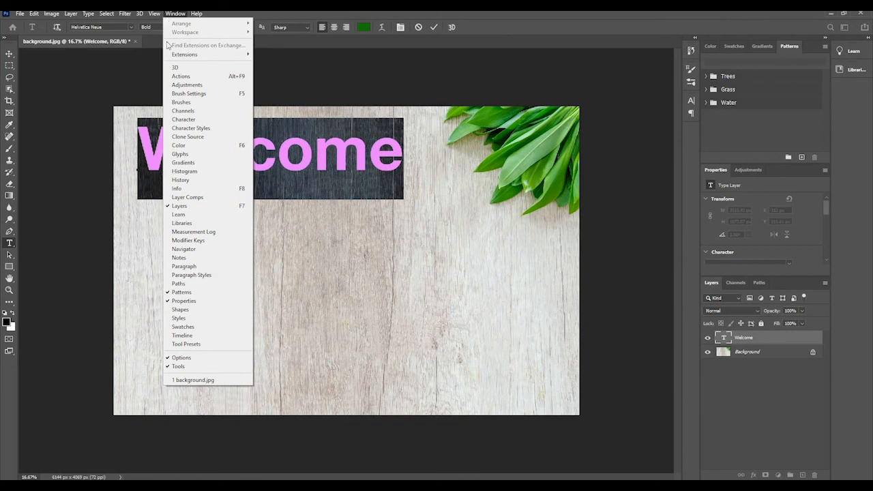
left_click(204, 120)
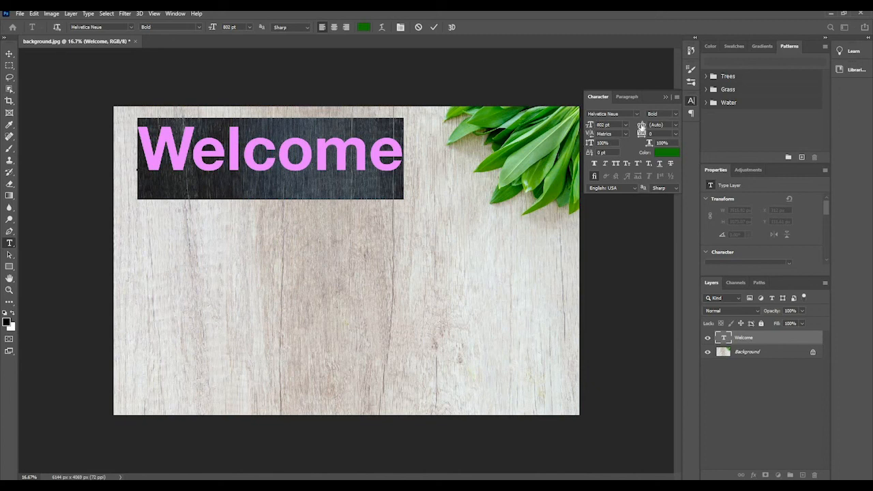
left_click(616, 164)
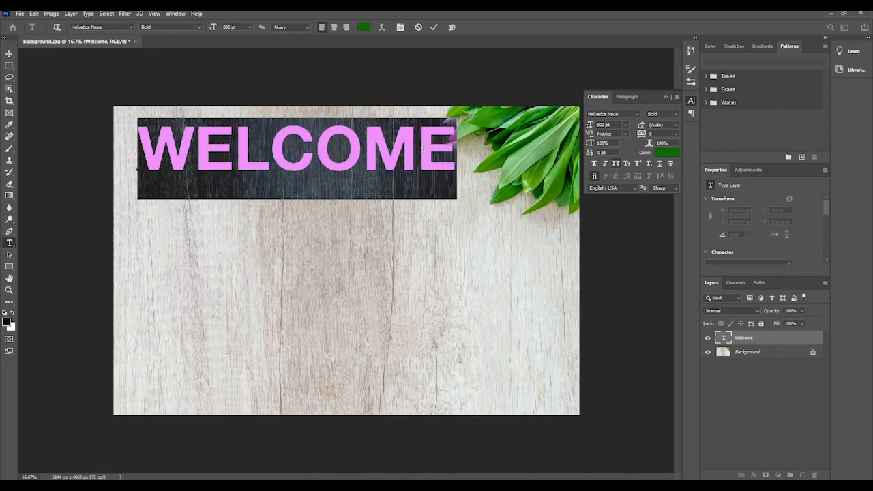
left_click(9, 53)
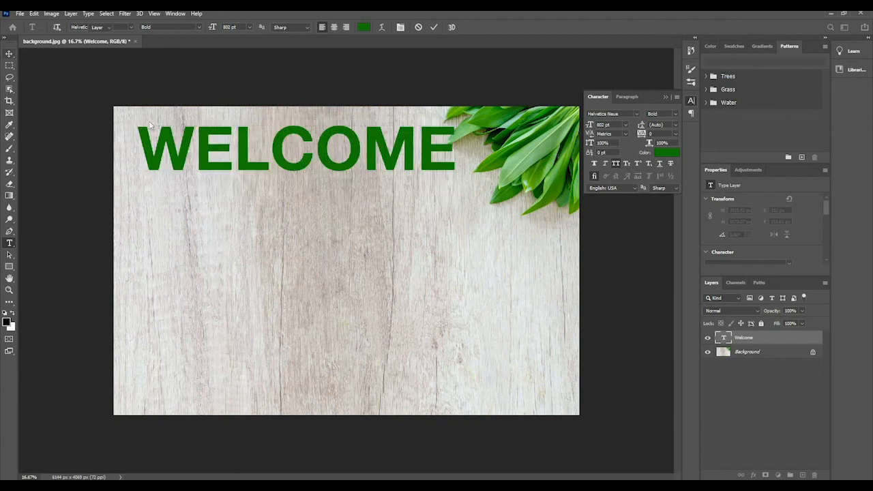
left_click_drag(280, 152, 261, 144)
Step: Add a second text reading "Menu" below "WELCOME" and turn off its All Caps formatting
left_click(9, 243)
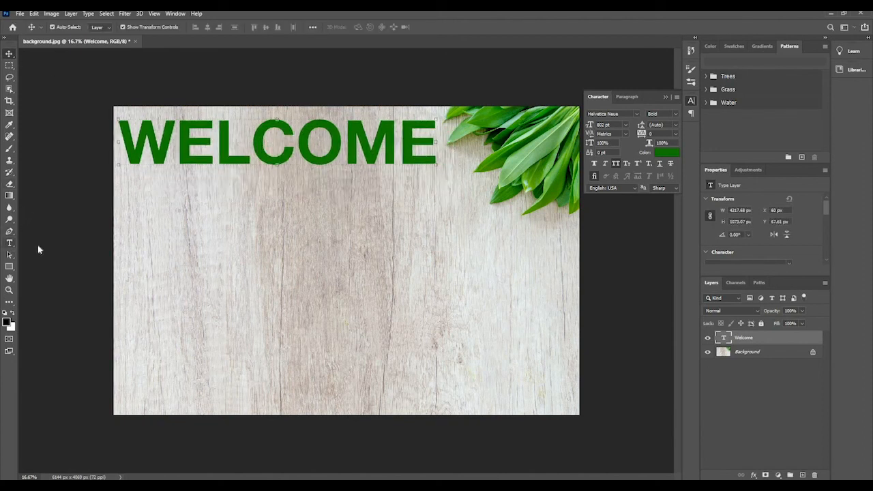
left_click(184, 240)
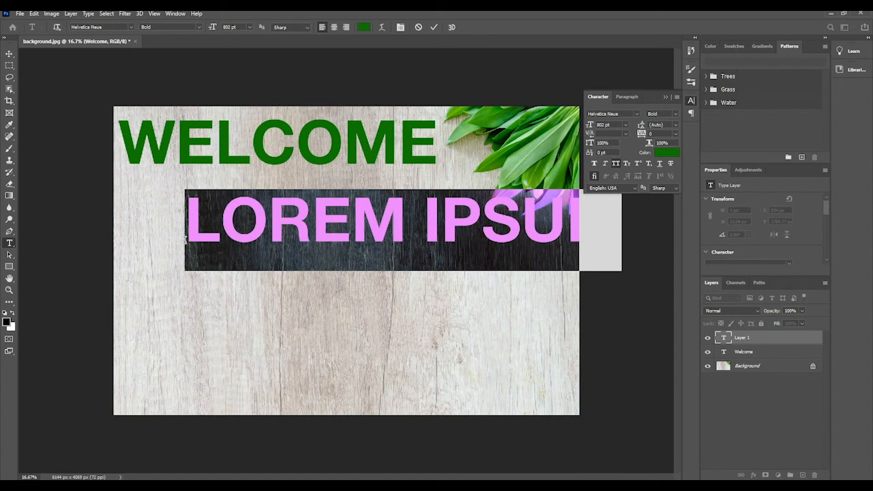
type("MENU")
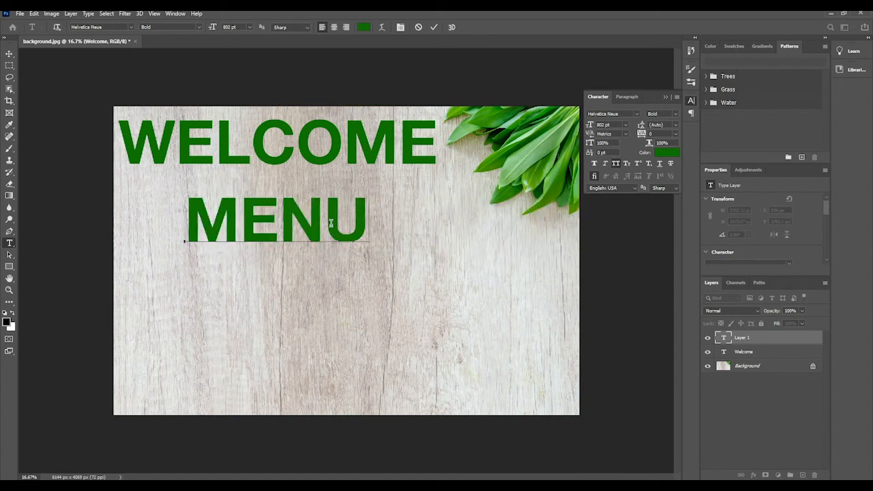
left_click(615, 165)
double_click(339, 225)
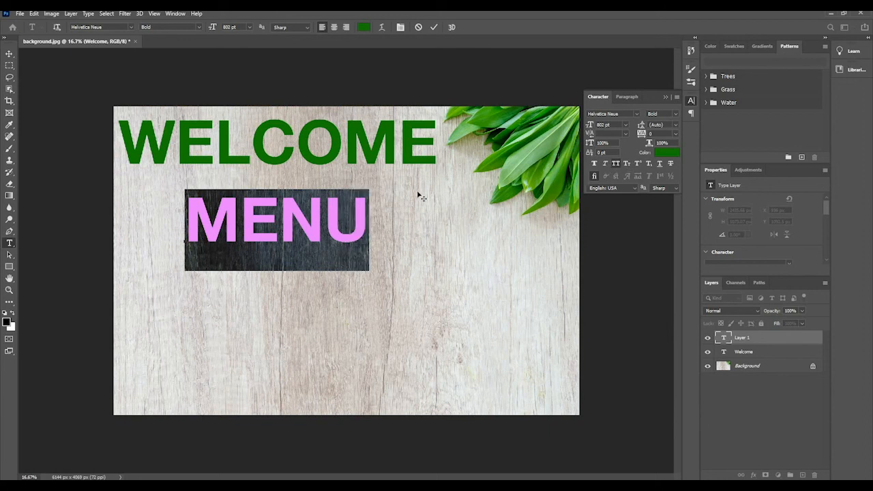
left_click(616, 163)
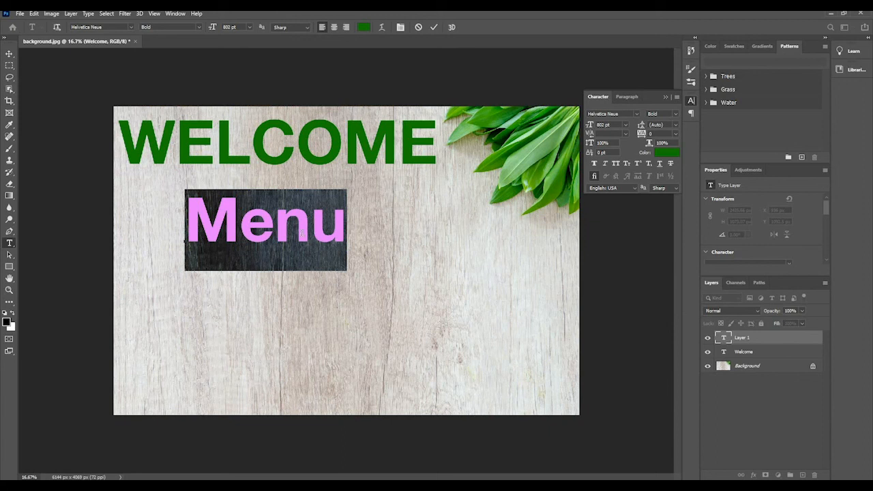
Step: Replace the second text with the word "menu" in lowercase letters
key("BackSpace")
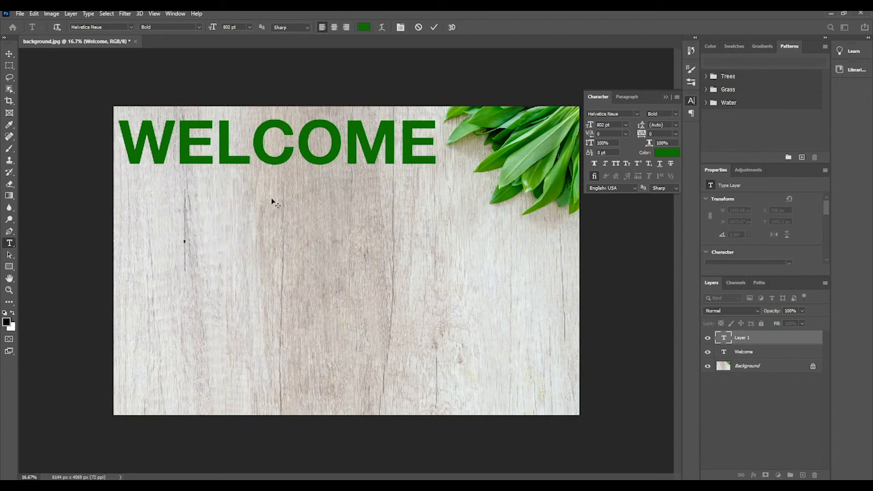
type("me")
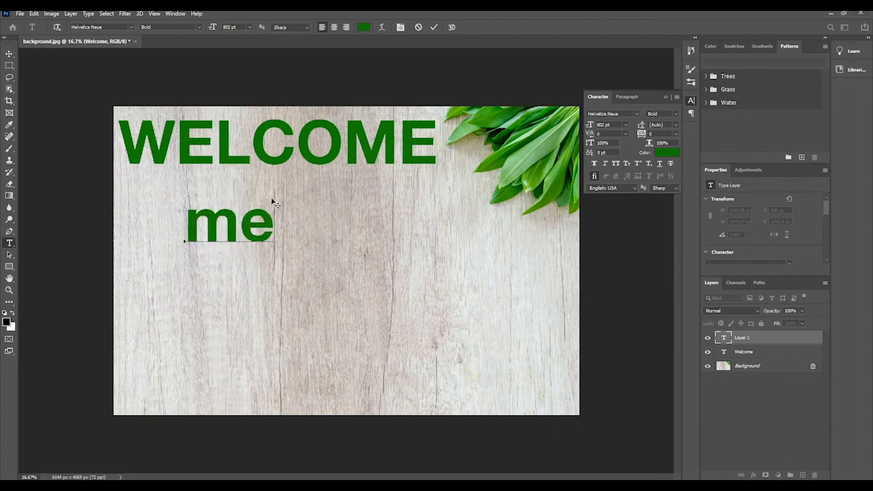
key("BackSpace")
type("em")
key("BackSpace")
type("n")
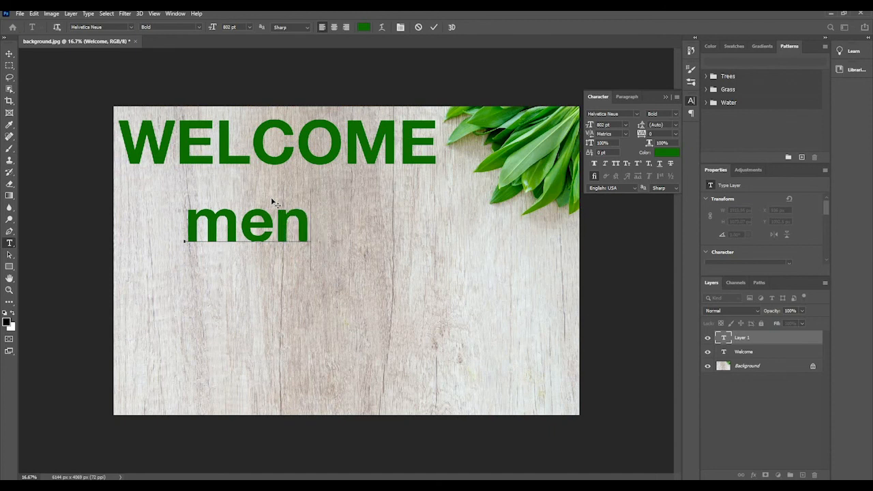
type("u")
Step: Select the whole word "menu" and set its font style to Light
key("shift+Left")
key("shift+Left")
key("shift+Left")
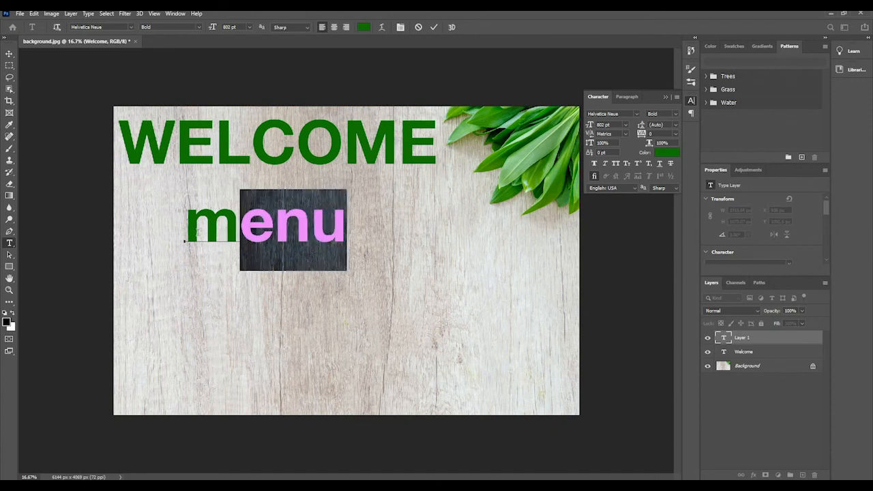
key("shift+Left")
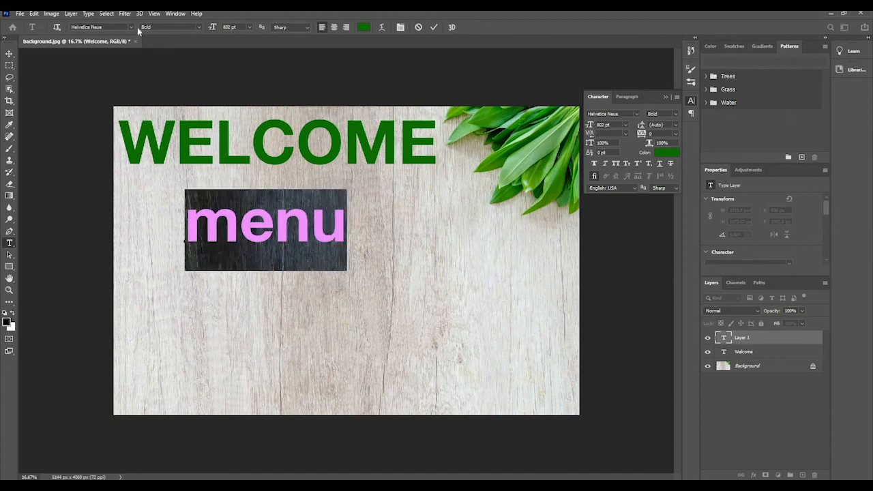
left_click(198, 27)
left_click(192, 58)
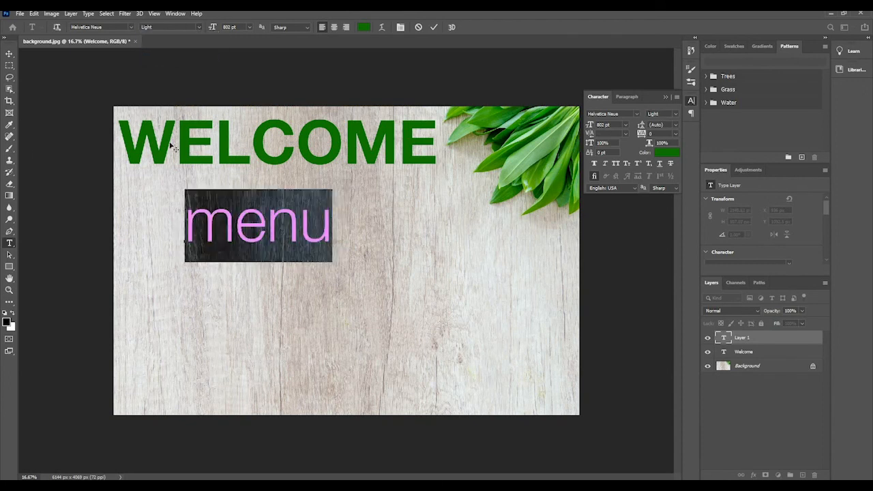
Step: Reduce the size of the "menu" text to 491 pt
left_click(229, 228)
double_click(230, 228)
left_click_drag(589, 127, 554, 131)
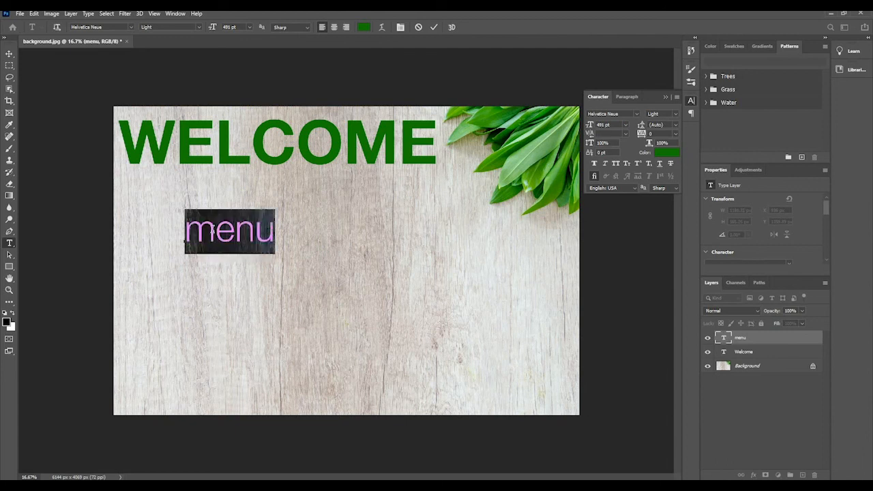
Step: Select all of the "menu" text and enlarge it in small increments to about 548 pt
left_click_drag(186, 231, 273, 232)
left_click(274, 233)
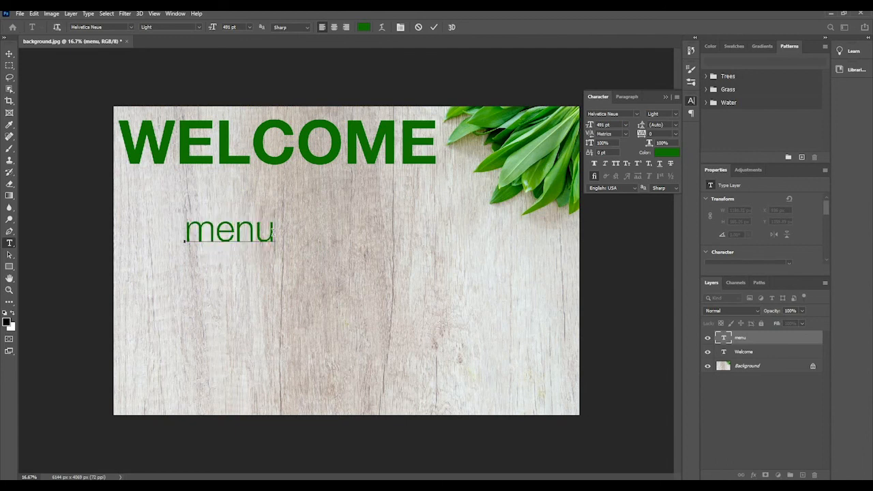
key("ctrl+a")
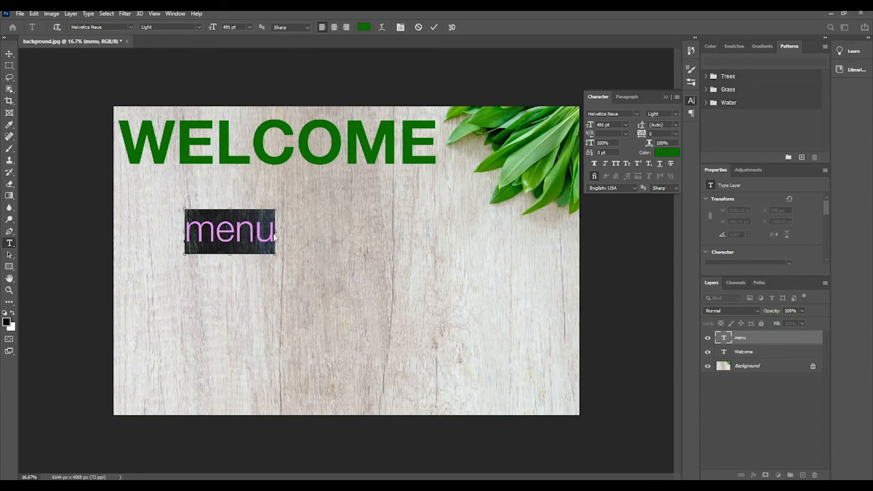
key("ctrl+shift+period")
key("ctrl+shift+period")
key("ctrl+shift+period")
key("ctrl+shift+period")
key("ctrl+shift+period")
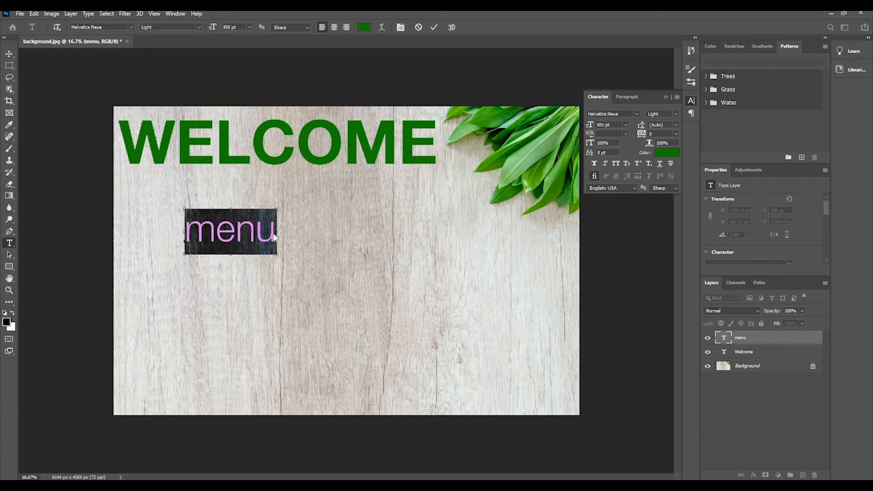
key("ctrl+shift+period")
key("ctrl+shift+period")
key("ctrl+shift+period")
key("ctrl+shift+period")
key("ctrl+shift+period")
key("ctrl+shift+period")
key("ctrl+shift+period")
key("ctrl+shift+period")
key("ctrl+shift+period")
key("ctrl+shift+period")
key("ctrl+shift+period")
key("ctrl+shift+period")
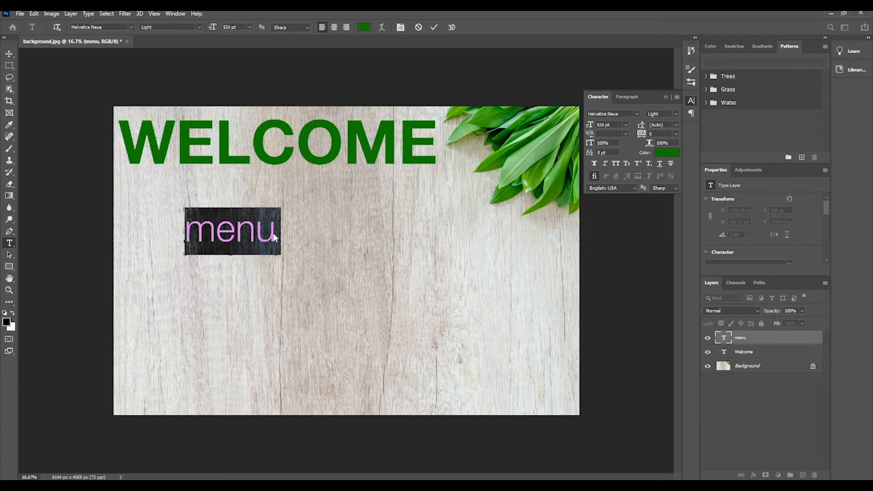
key("ctrl+shift+period")
key("ctrl+shift+period")
key("ctrl+shift+period")
key("ctrl+shift+period")
key("ctrl+shift+period")
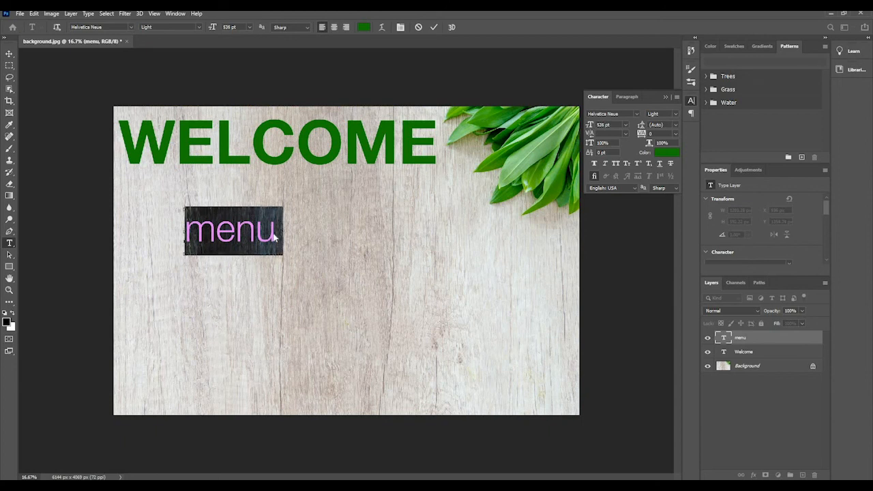
key("ctrl+shift+period")
key("ctrl+shift+period")
key("ctrl+shift+period")
key("ctrl+shift+period")
key("ctrl+shift+period")
key("ctrl+shift+period")
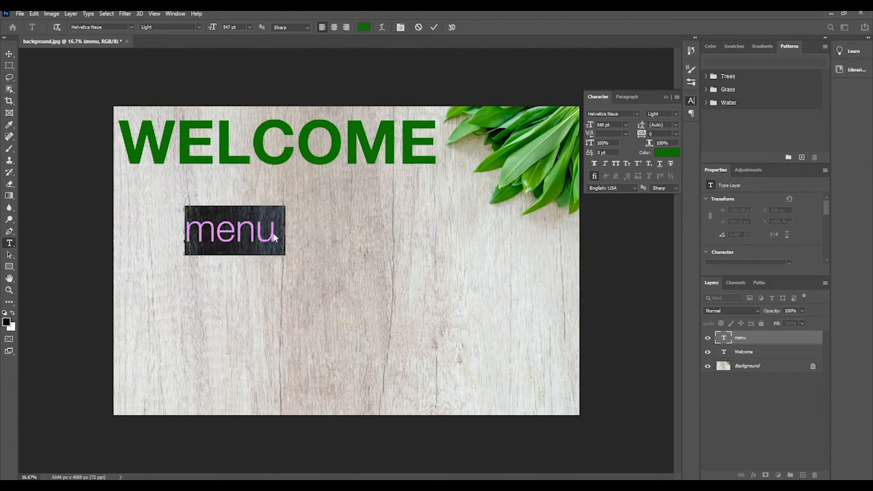
key("ctrl+shift+period")
Step: Shrink the selected "menu" text in small increments to 515 pt
key("ctrl+shift+comma")
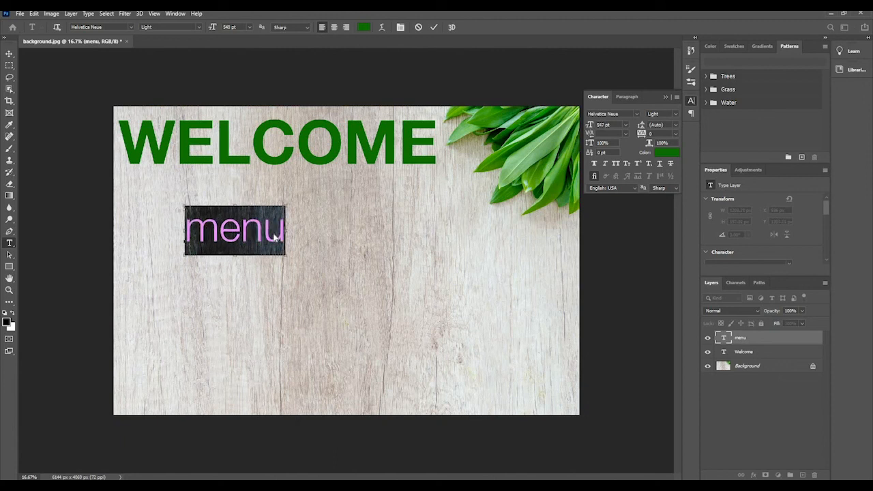
key("ctrl+shift+comma")
key("ctrl+shift+comma")
key("ctrl+shift+comma")
key("ctrl+shift+comma")
key("ctrl+shift+comma")
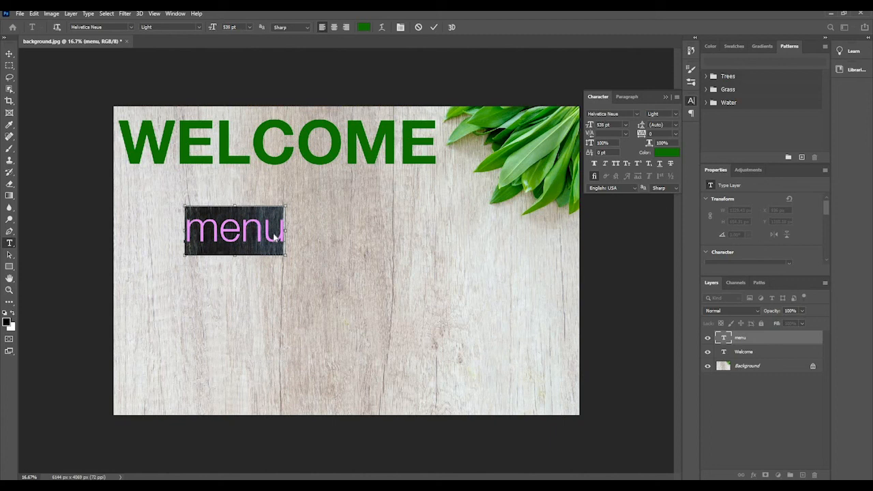
key("ctrl+shift+comma")
key("ctrl+shift+comma")
key("ctrl+shift+comma")
key("ctrl+shift+comma")
key("ctrl+shift+comma")
key("ctrl+shift+comma")
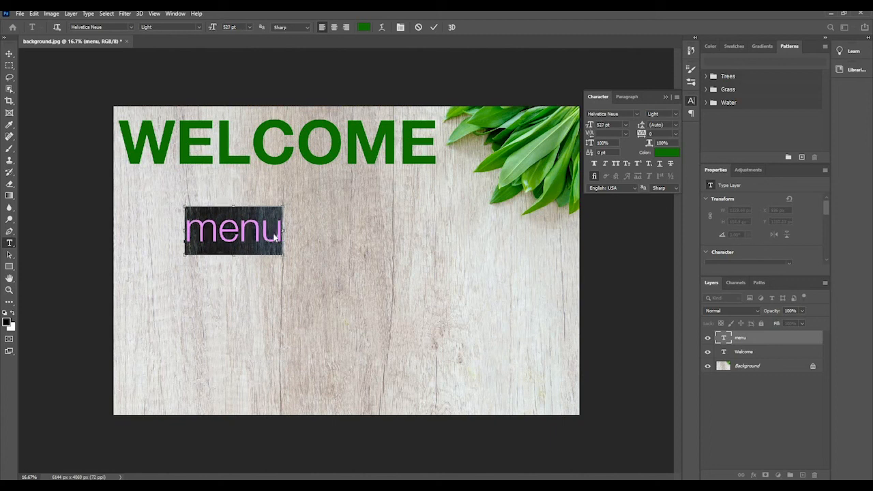
key("ctrl+shift+comma")
key("ctrl+shift+comma")
key("ctrl+shift+comma")
key("ctrl+shift+comma")
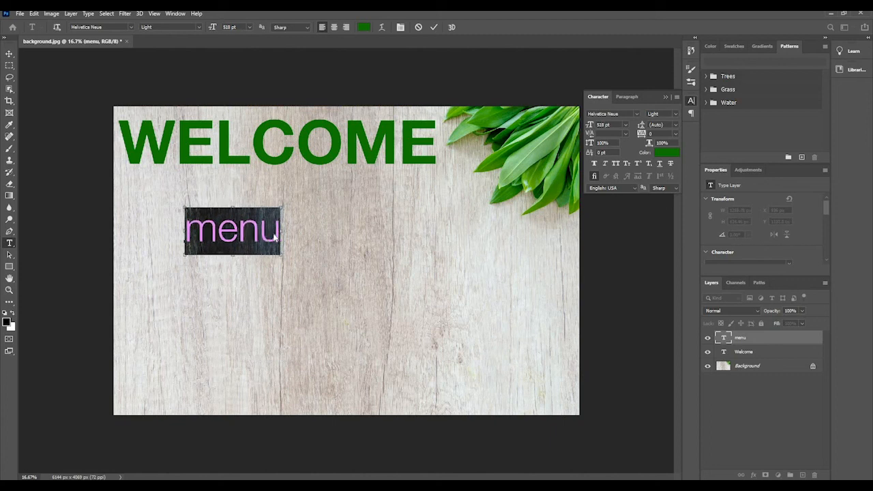
key("ctrl+shift+period")
key("ctrl+shift+period")
key("ctrl+shift+period")
key("ctrl+shift+period")
key("ctrl+shift+period")
key("ctrl+shift+period")
key("ctrl+shift+period")
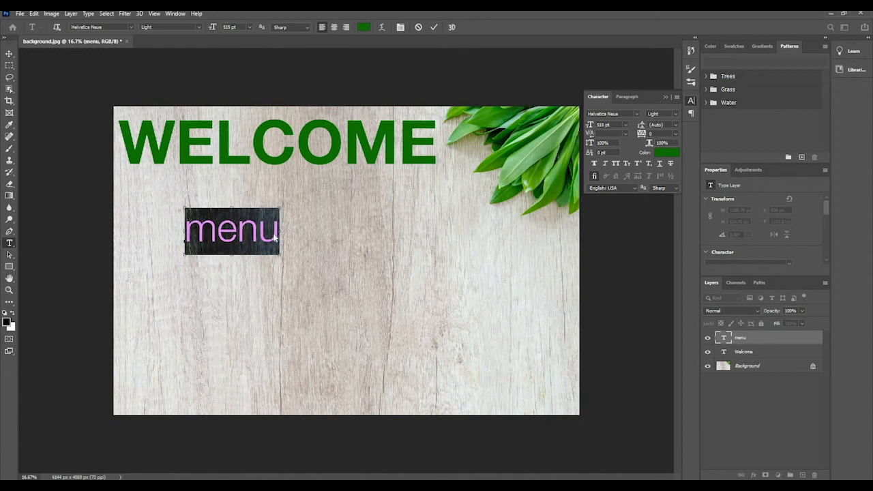
Step: Enlarge the "menu" text to 1043 pt and move it directly beneath "WELCOME", near its starting edge
key("ctrl+shift+period")
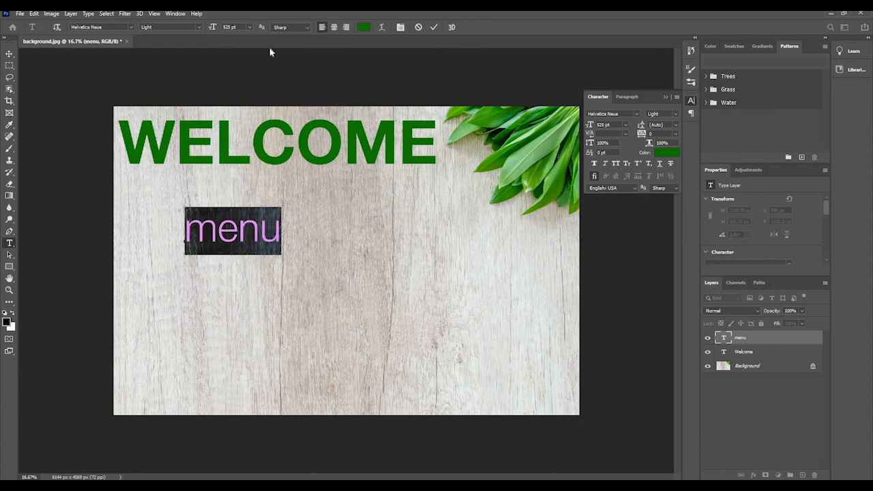
left_click_drag(214, 30, 445, 48)
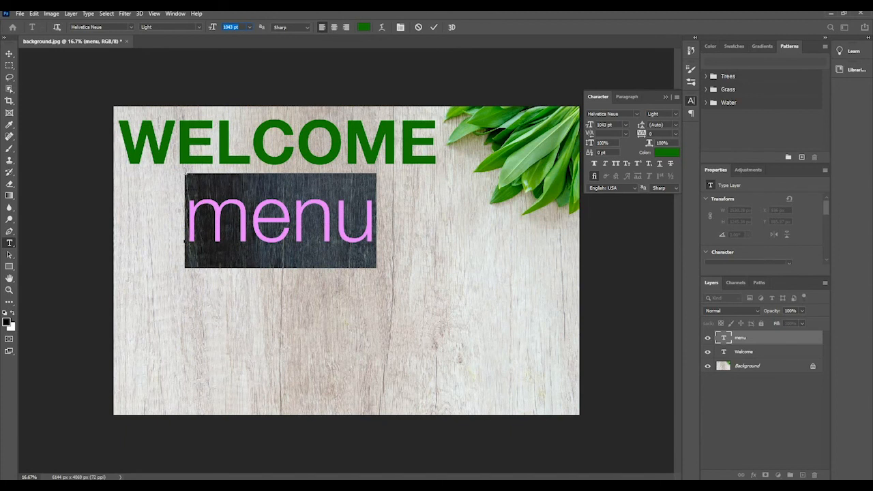
left_click(9, 55)
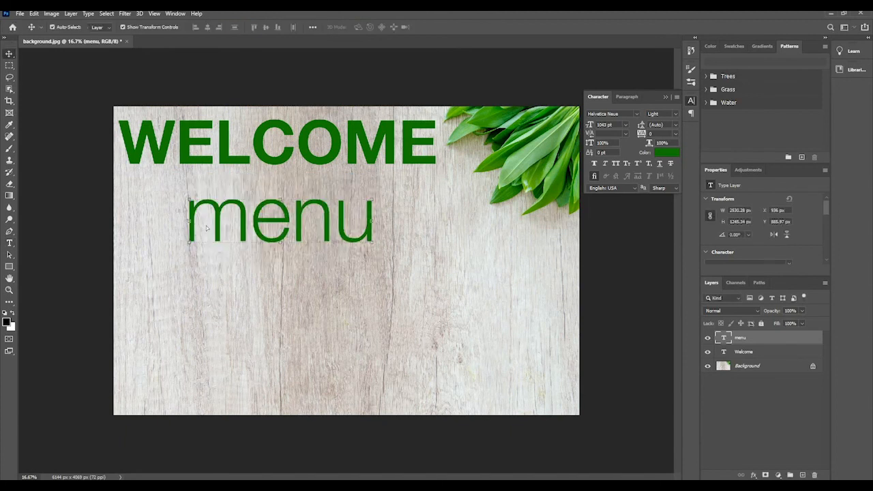
left_click_drag(287, 218, 226, 192)
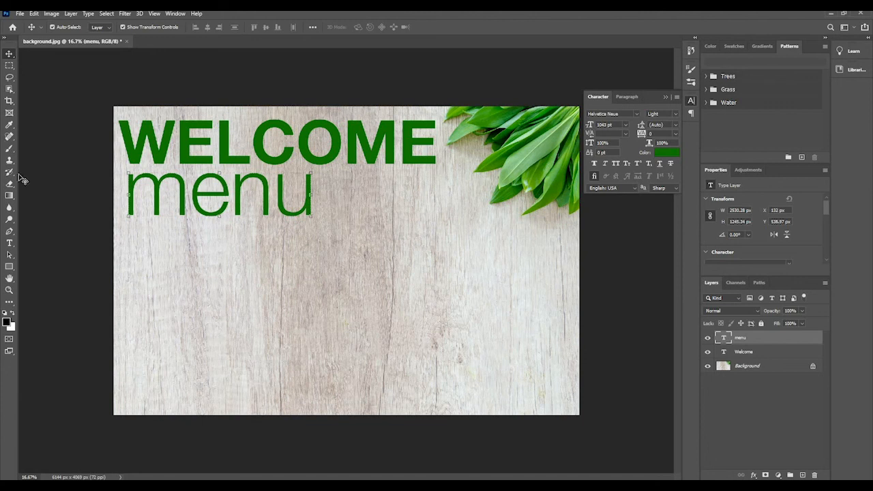
Step: Replace the word "menu" in its text layer with "to our menu"
left_click(10, 243)
double_click(172, 200)
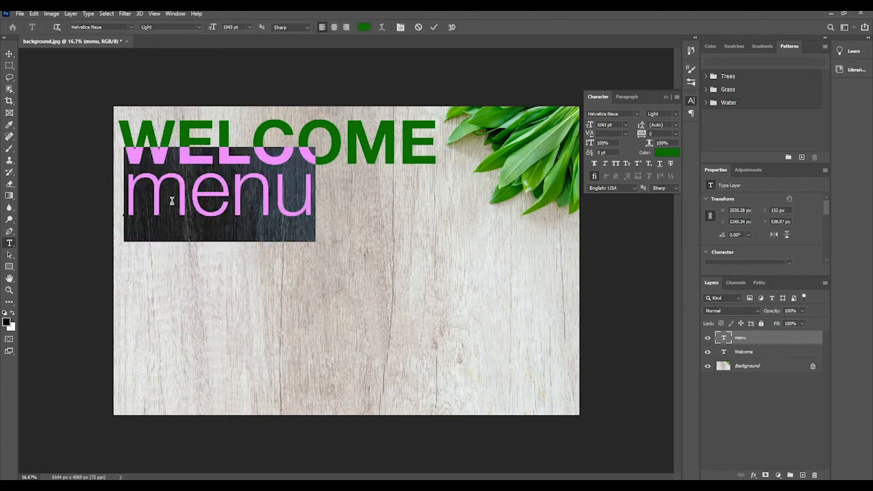
type("to O")
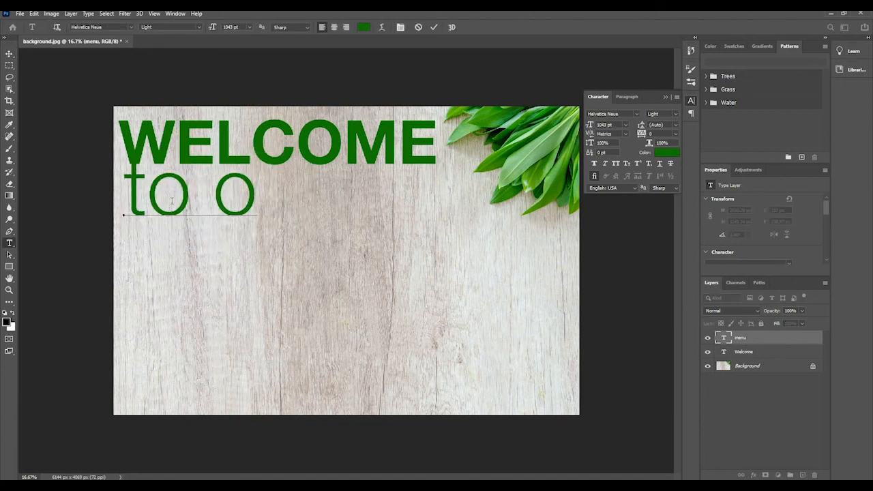
type("ur")
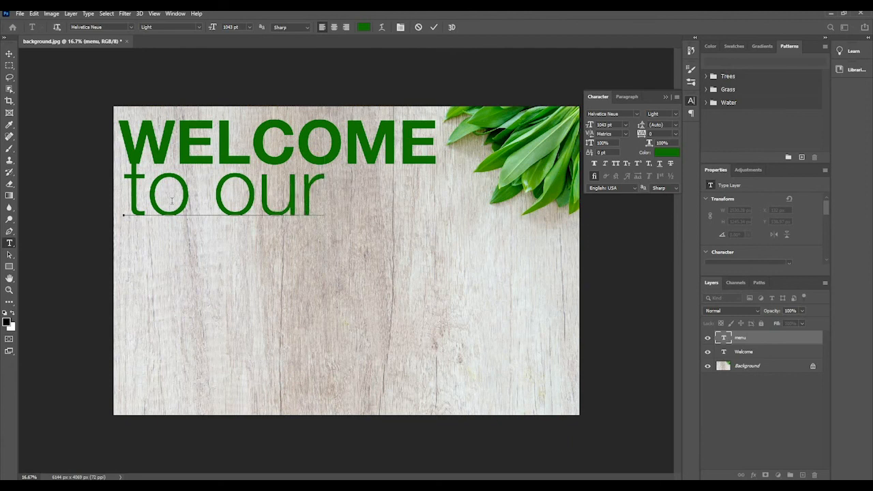
type(" men")
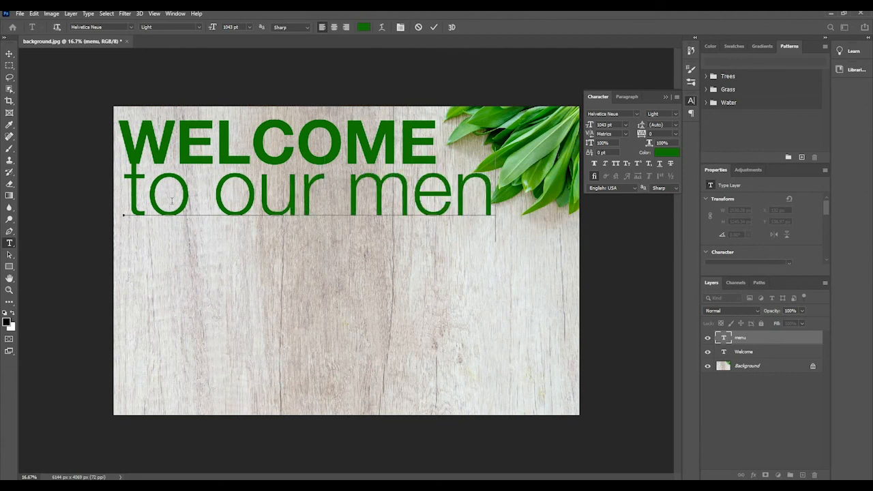
type("u")
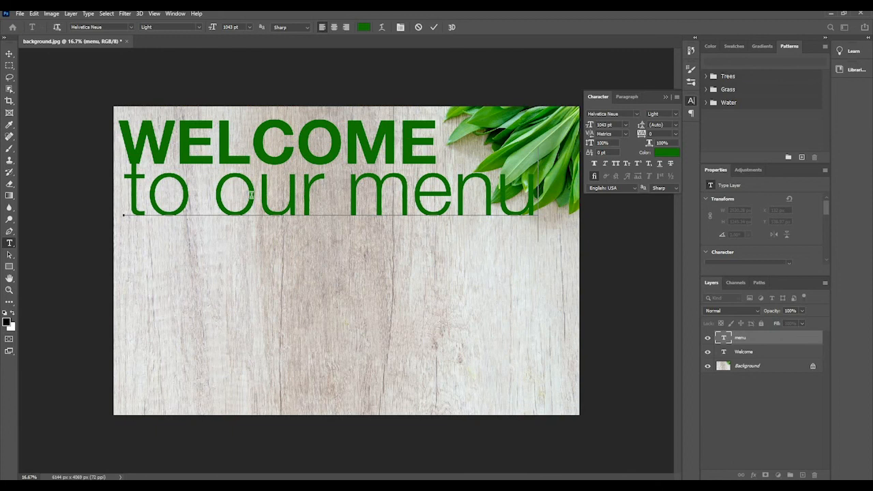
Step: Change the colour of the whole "to our menu" text to pure white
key("ctrl+a")
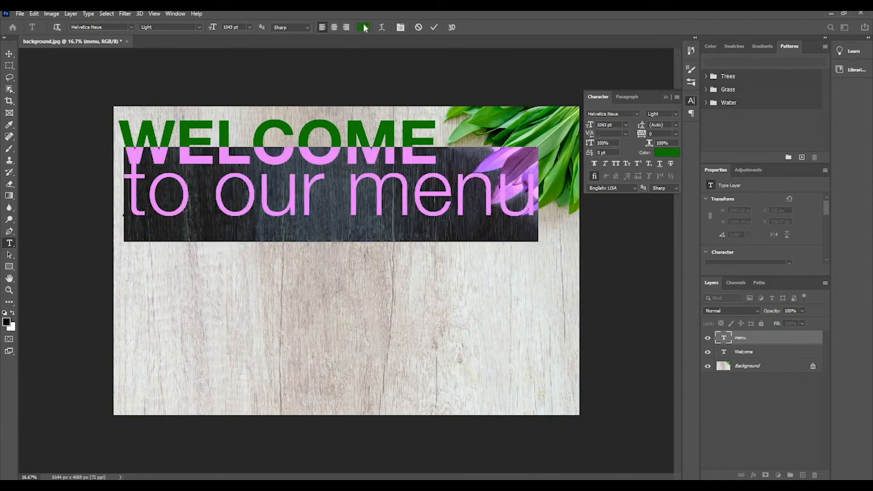
left_click(365, 29)
left_click_drag(296, 202, 262, 193)
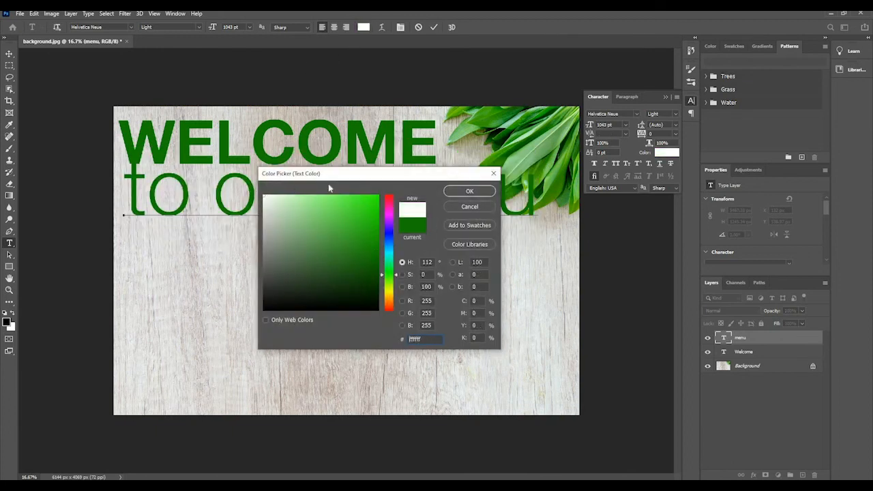
left_click(469, 192)
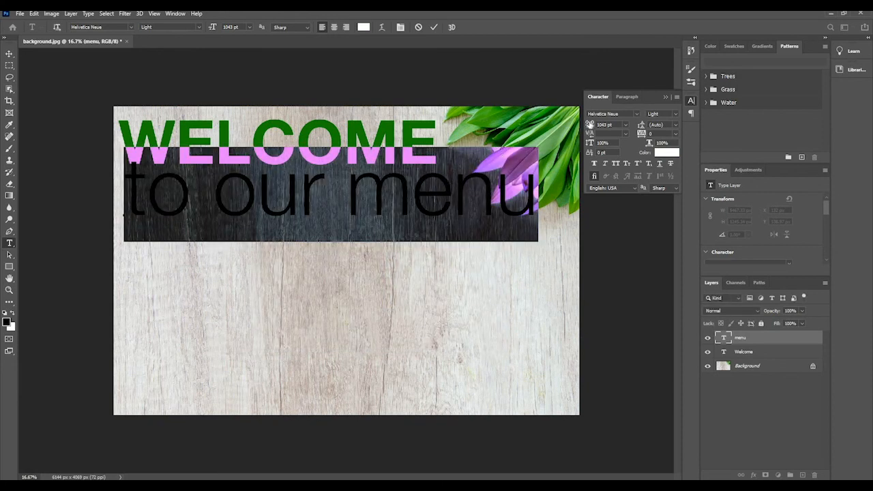
Step: Reduce the "to our menu" text to 783 pt so it fits the width of "WELCOME", and commit the edit
left_click_drag(578, 128, 471, 137)
left_click(223, 187)
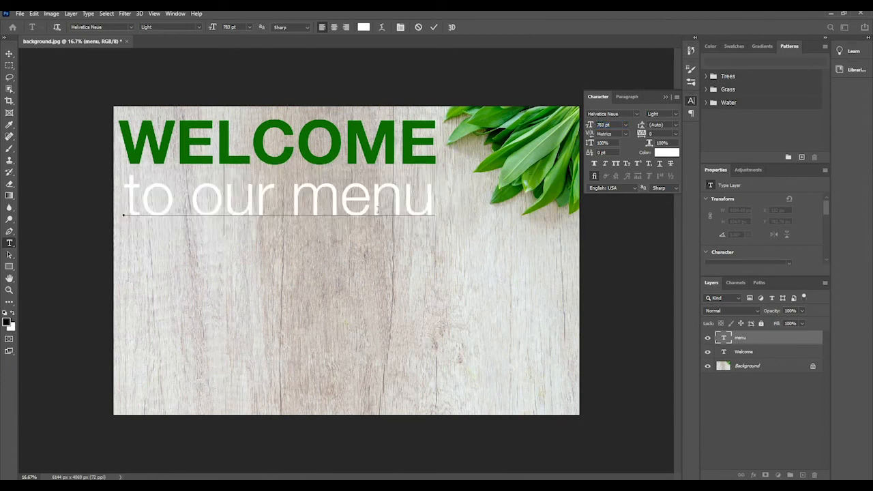
left_click_drag(436, 204, 104, 208)
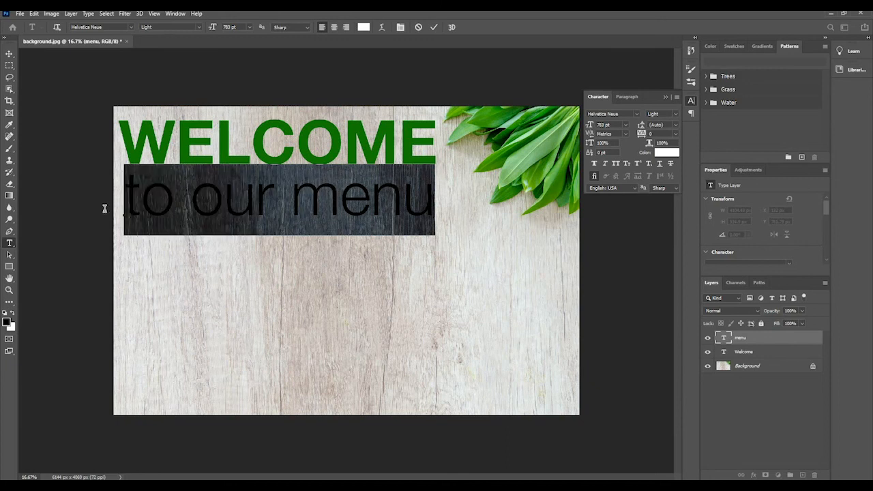
left_click(237, 197)
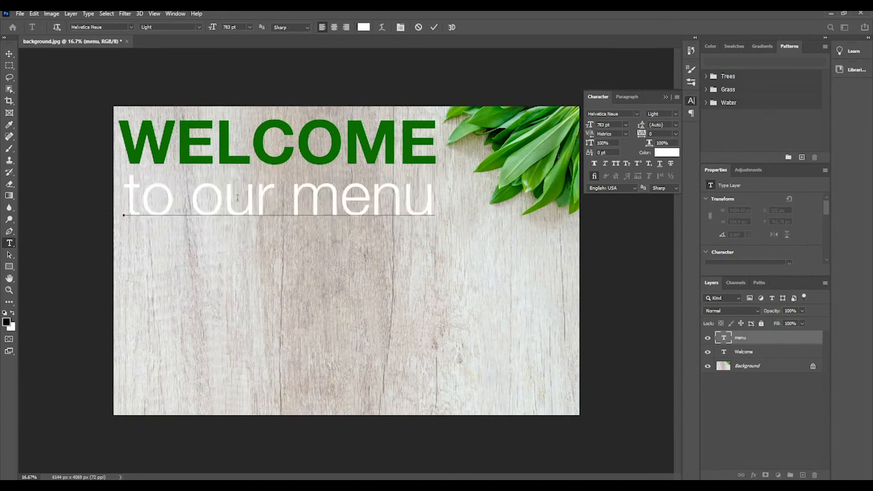
left_click(9, 53)
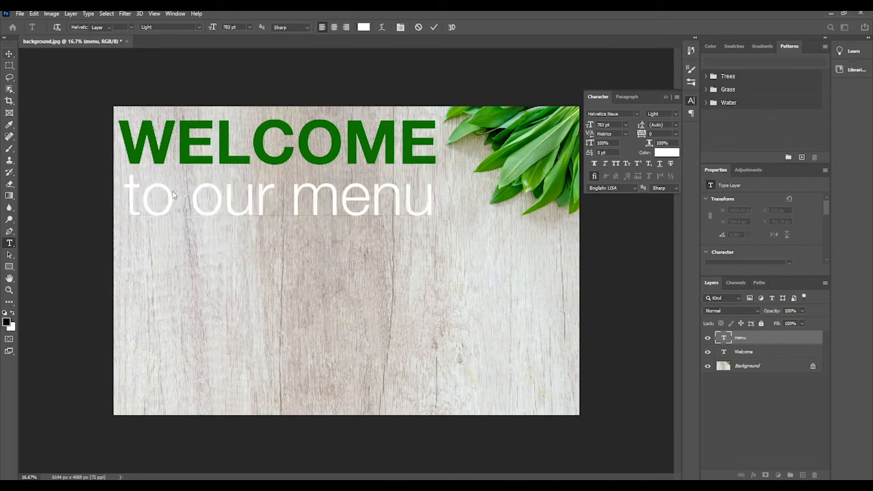
left_click(747, 352)
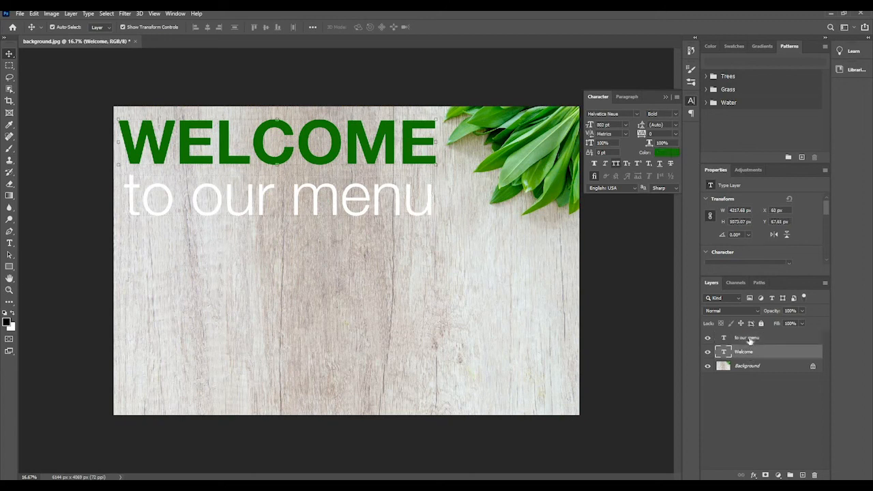
left_click(750, 340)
left_click(752, 353)
left_click(752, 340)
left_click(753, 339)
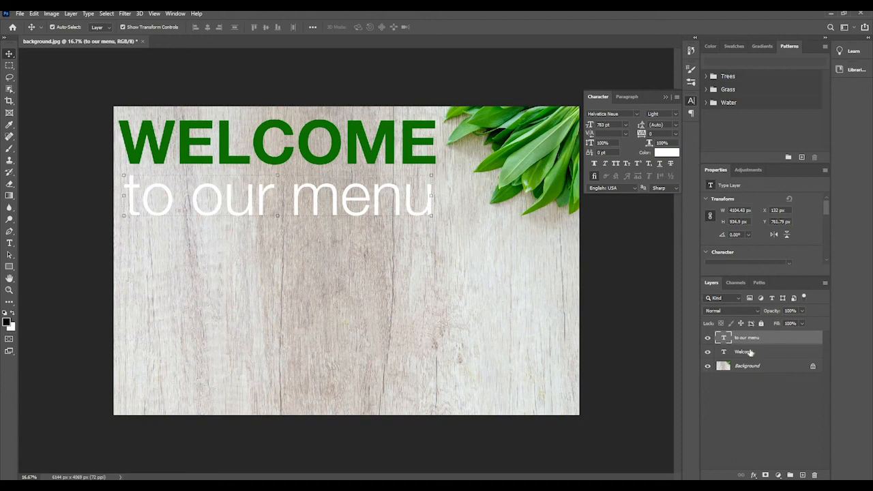
left_click(751, 352)
Step: Add a Drop Shadow to the "to our menu" layer with 50% opacity, 17 px distance, 9% spread and 40 px size
left_click(752, 339)
left_click(753, 475)
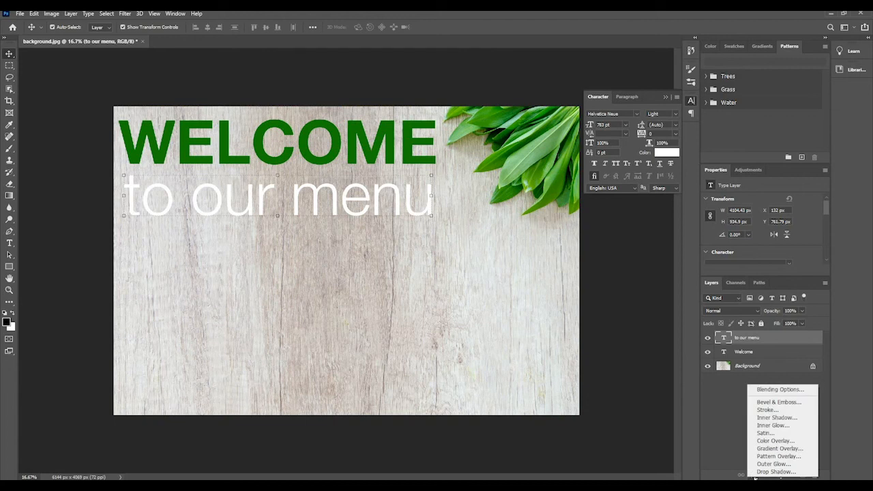
left_click(774, 471)
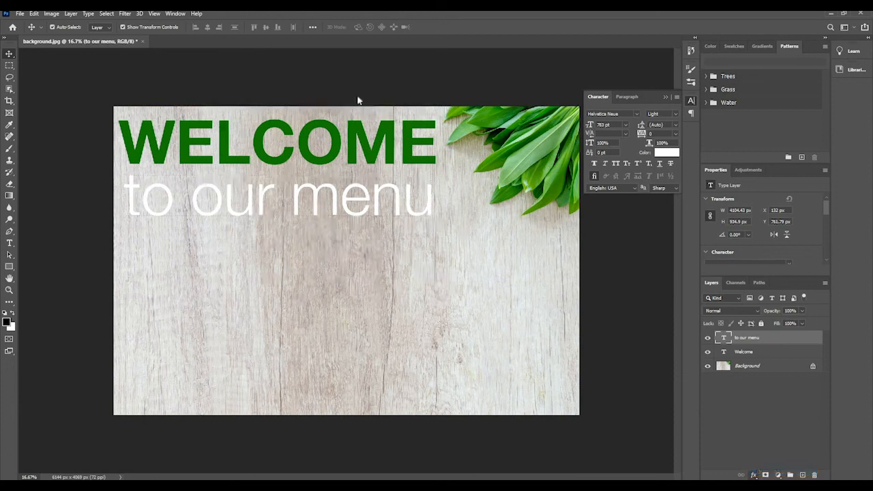
left_click_drag(373, 89, 309, 131)
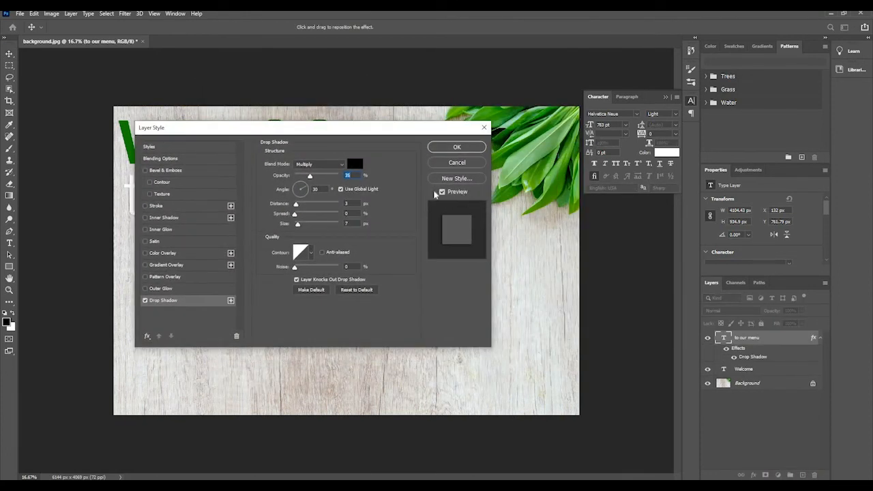
left_click_drag(430, 126, 765, 91)
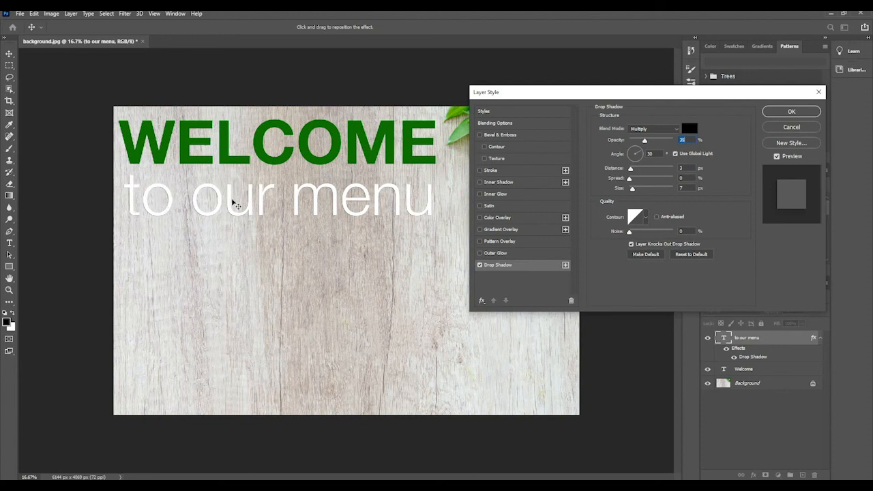
left_click_drag(645, 141, 663, 142)
left_click_drag(631, 171, 638, 190)
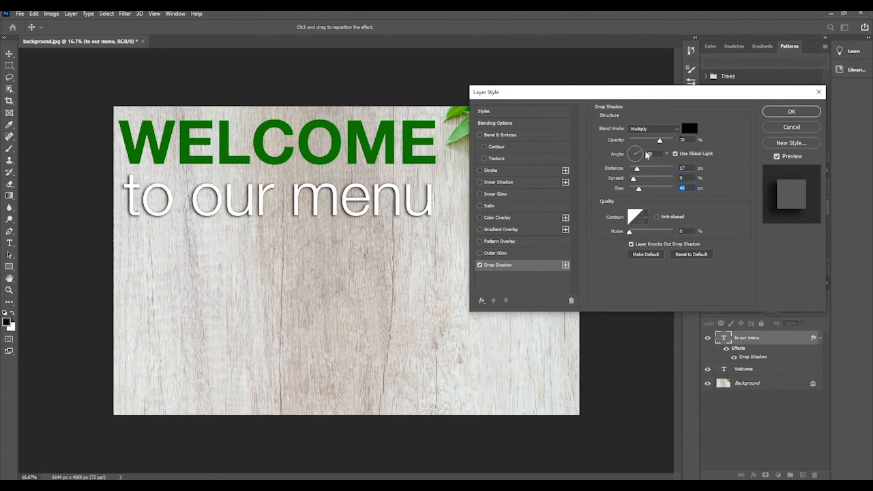
left_click_drag(660, 144, 654, 144)
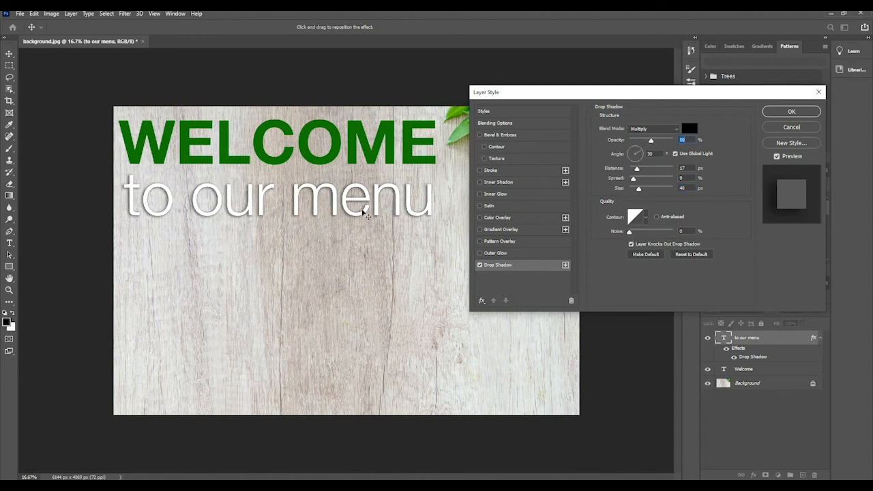
Step: Set the drop shadow's angle to 68°, apply the layer style and deselect the text
left_click_drag(581, 91, 681, 106)
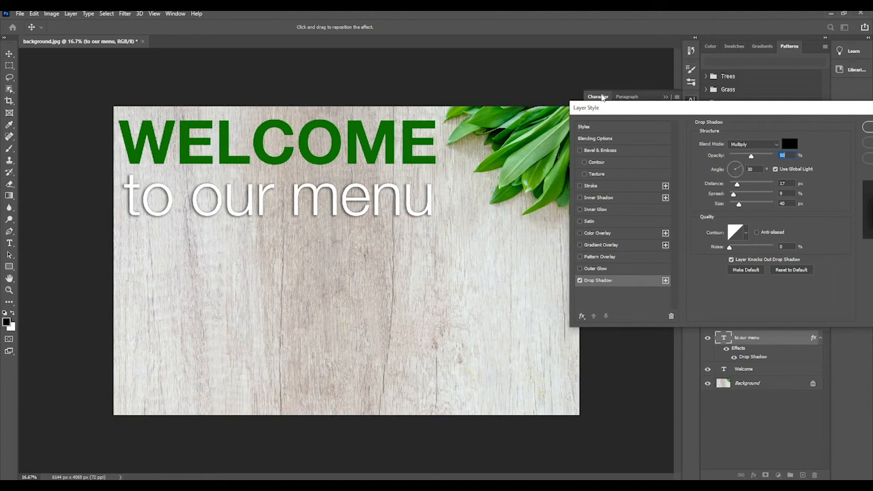
left_click_drag(601, 106, 501, 89)
mouse_move(640, 161)
left_mouse_down()
mouse_move(624, 151)
mouse_move(638, 159)
mouse_move(629, 149)
mouse_move(637, 148)
left_mouse_up()
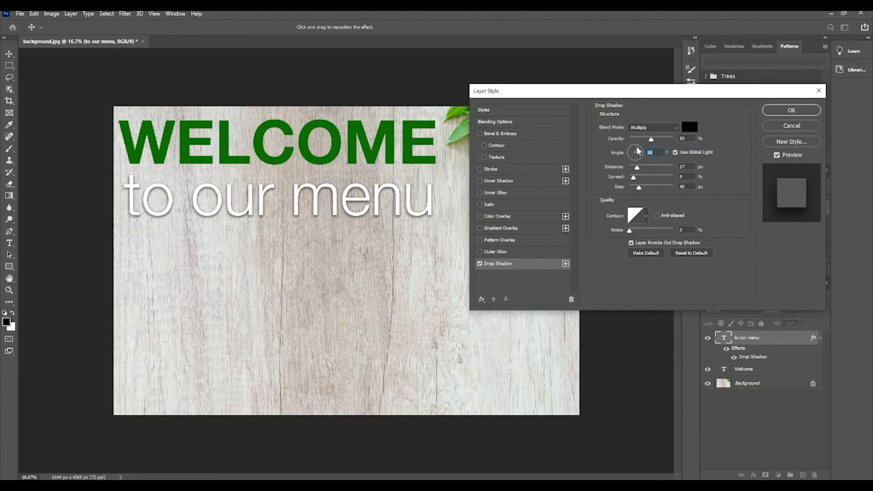
left_click(789, 111)
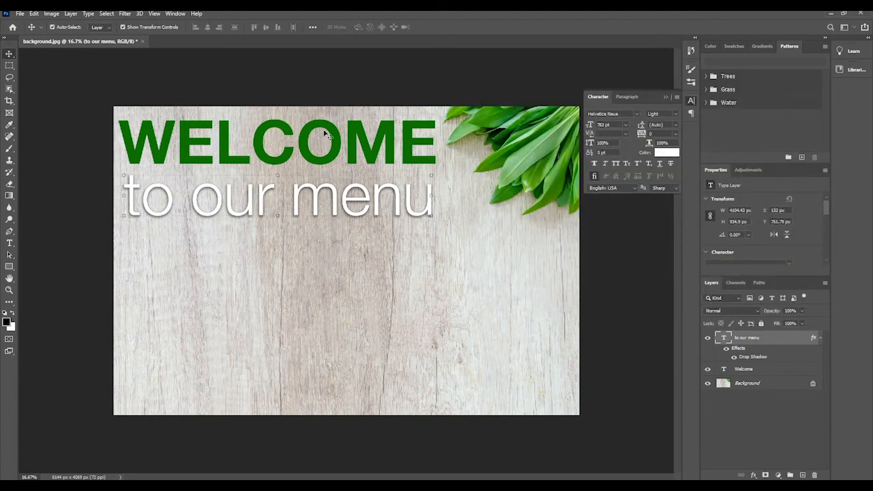
left_click(86, 172)
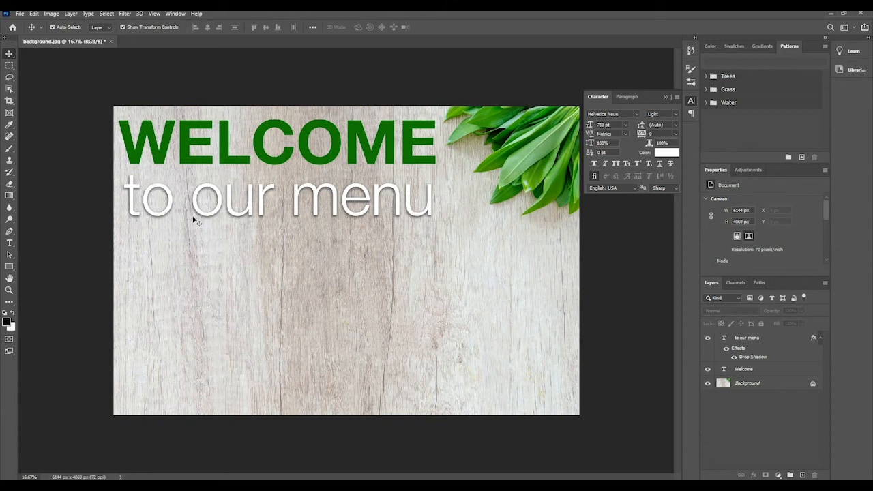
Step: Try a harsher drop shadow on "to our menu" with 100% opacity and 61% spread, and discard the changes
left_click(760, 358)
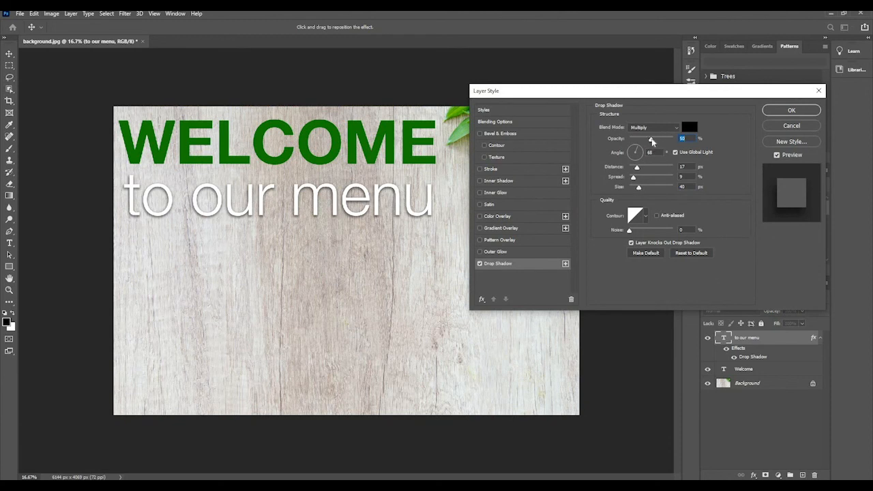
left_click_drag(651, 141, 696, 139)
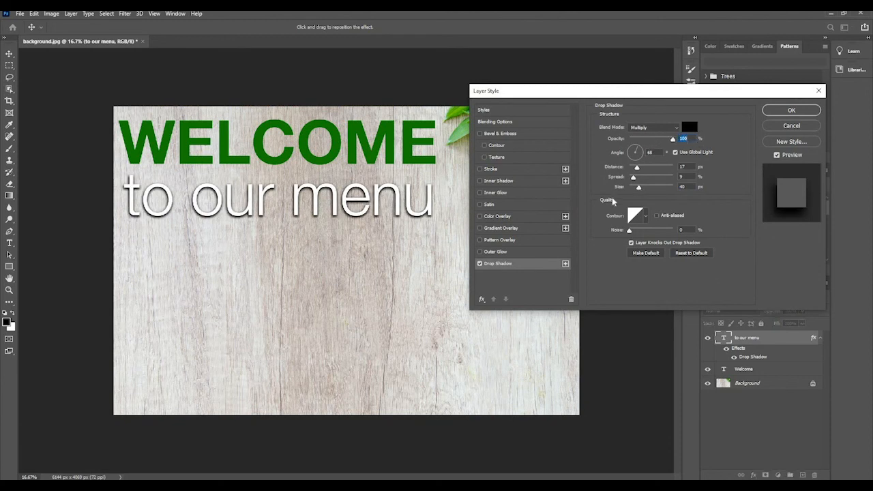
left_click_drag(633, 178, 657, 178)
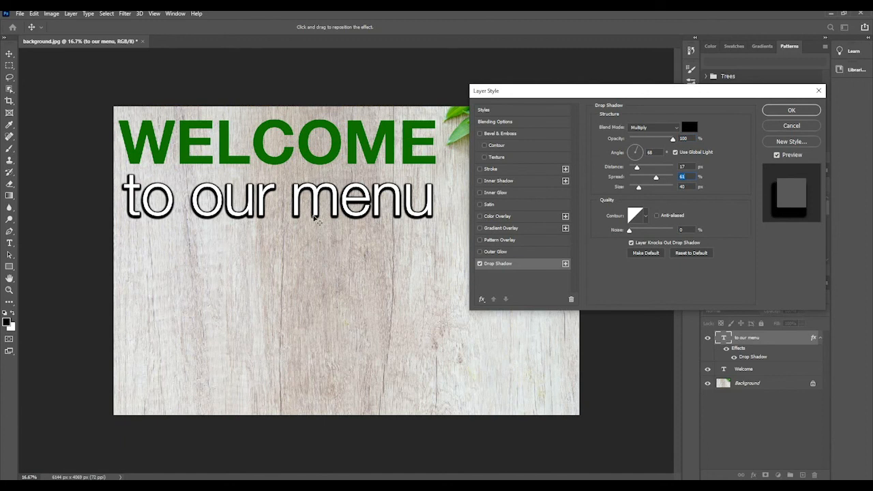
left_click(790, 126)
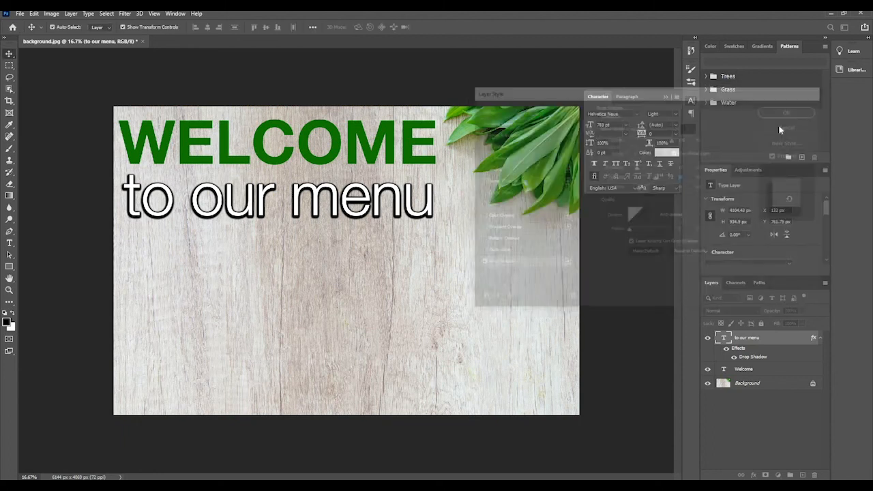
left_click(96, 142)
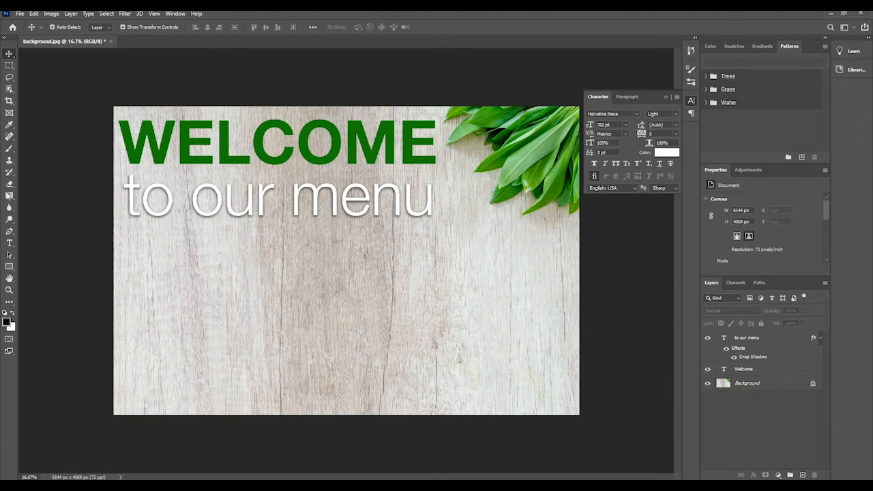
Step: Add a new text layer reading "Lamb" below "to our menu" on the wooden background
left_click(10, 244)
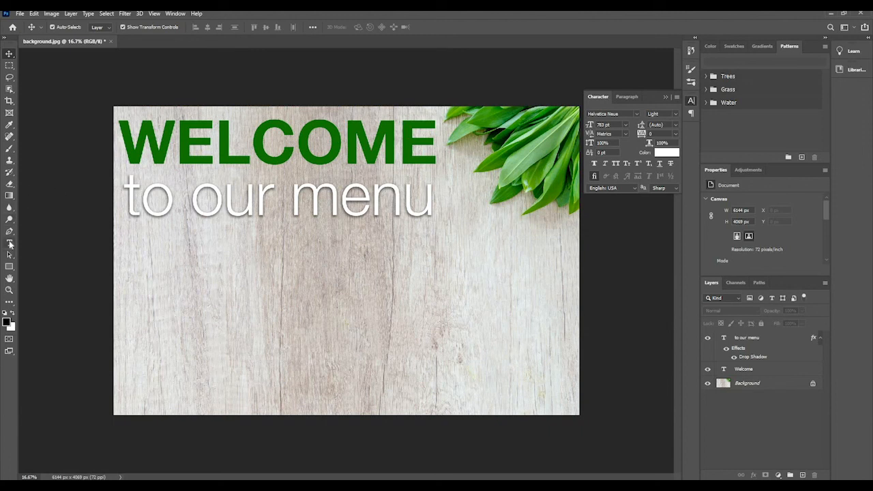
left_click(216, 279)
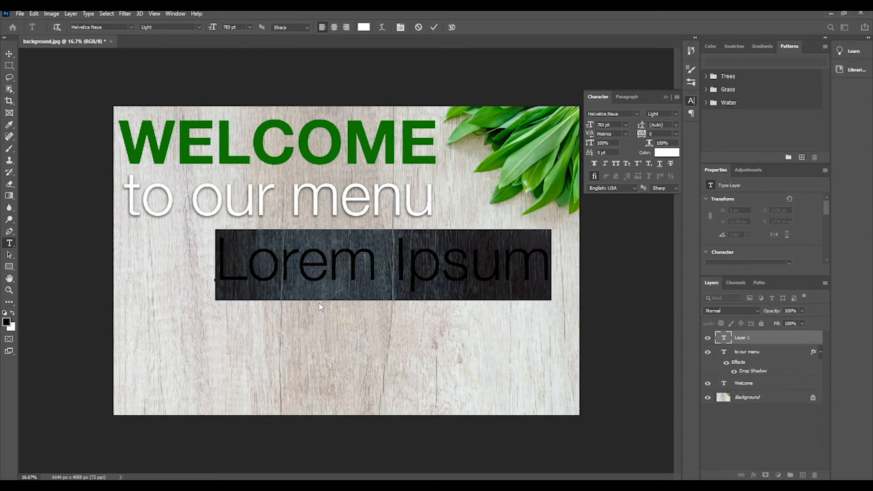
type("Lamb")
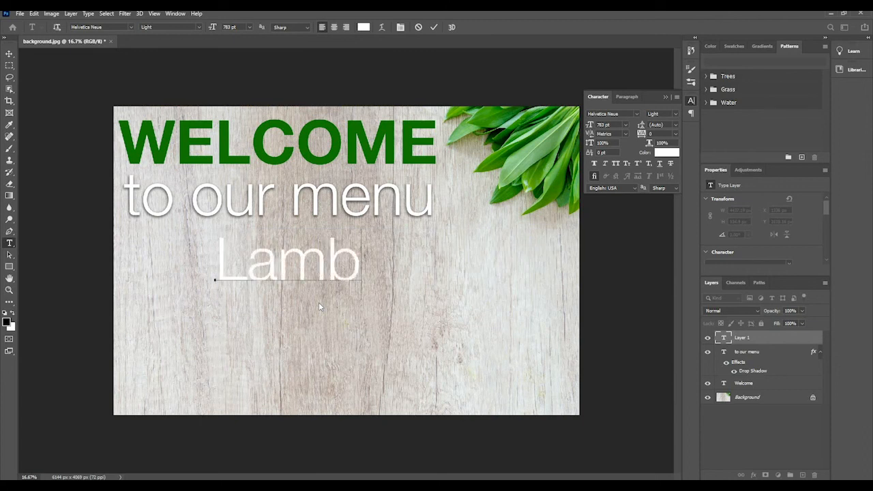
Step: Set the "Lamb" text to Bold and move it so its left edge lines up with "to our menu"
key("ctrl+a")
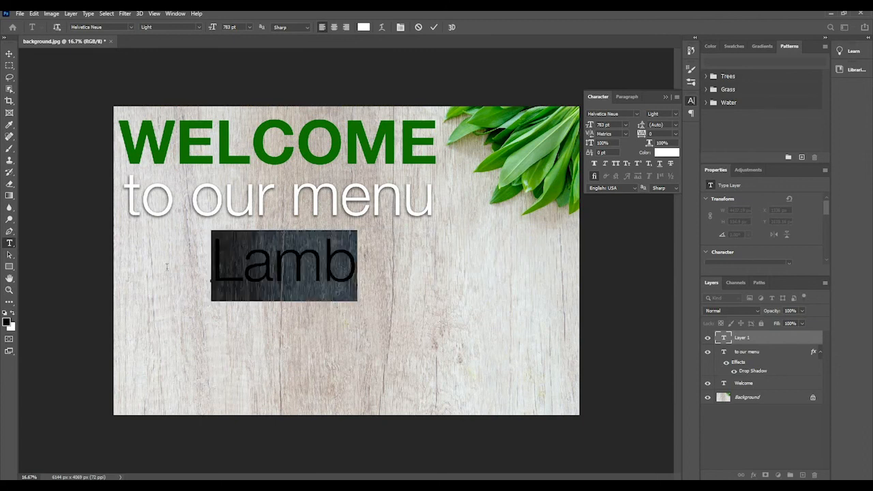
left_click(198, 28)
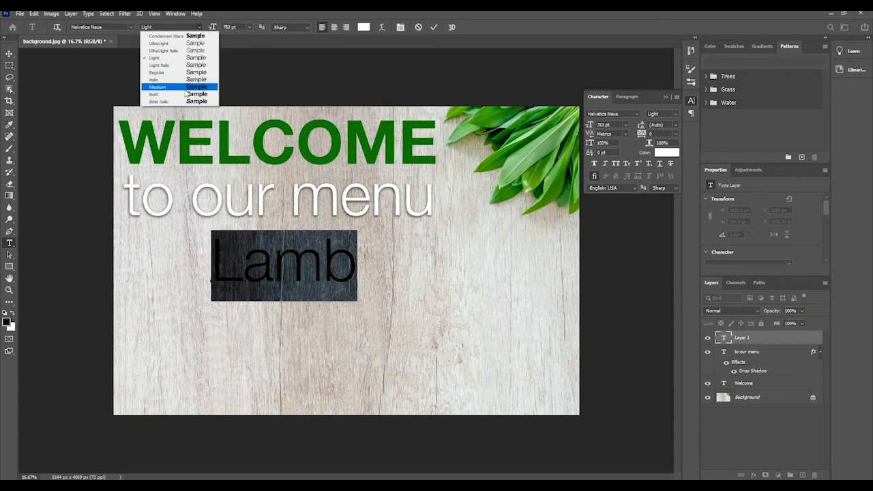
left_click(185, 94)
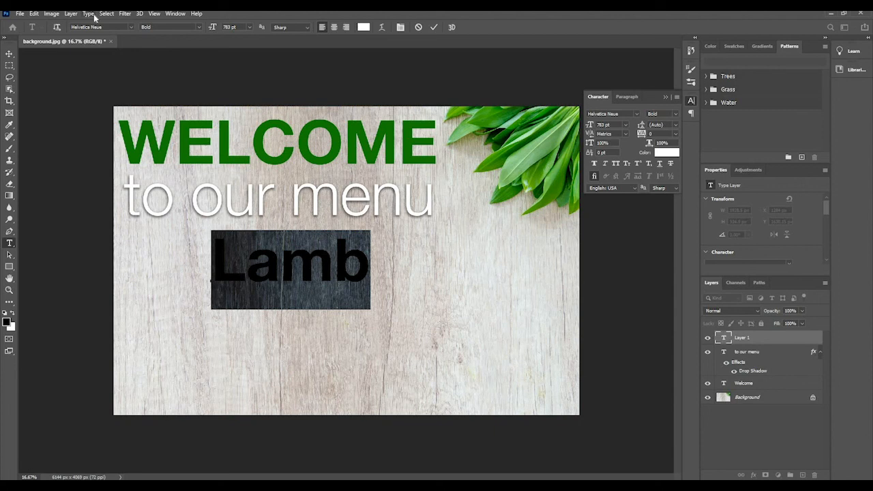
left_click(10, 55)
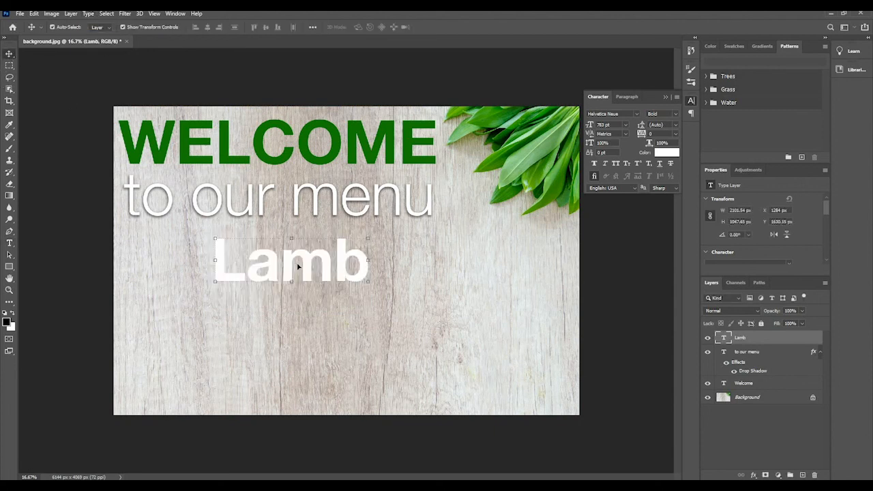
left_click_drag(251, 254, 222, 271)
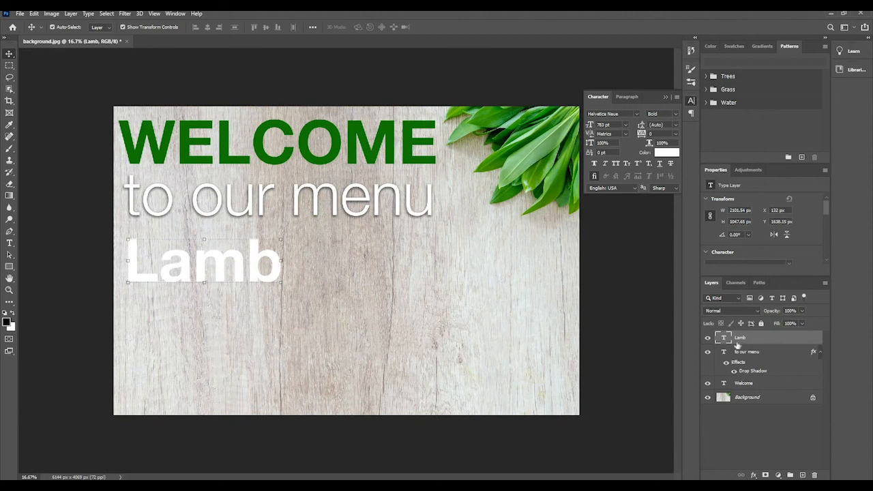
Step: Toggle the effects and drop shadow of the "to our menu" layer off and on to compare the text with and without them
left_click(819, 352)
left_click(820, 352)
left_click(755, 352)
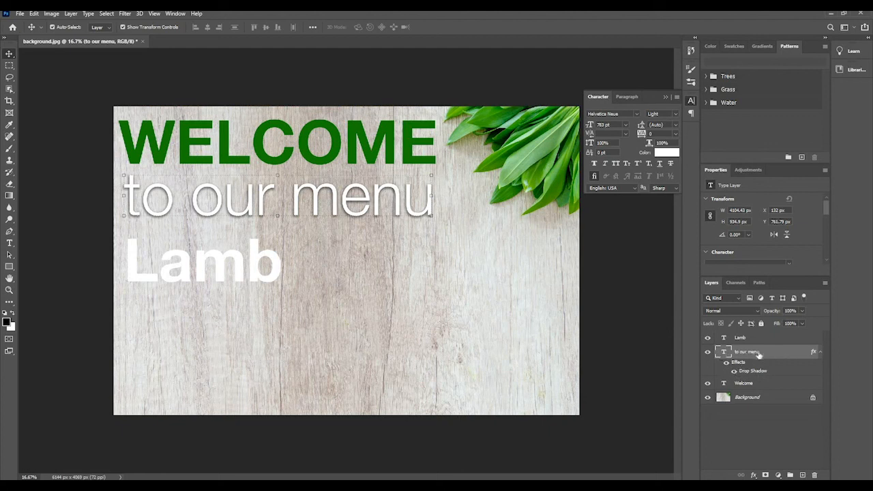
left_click(726, 366)
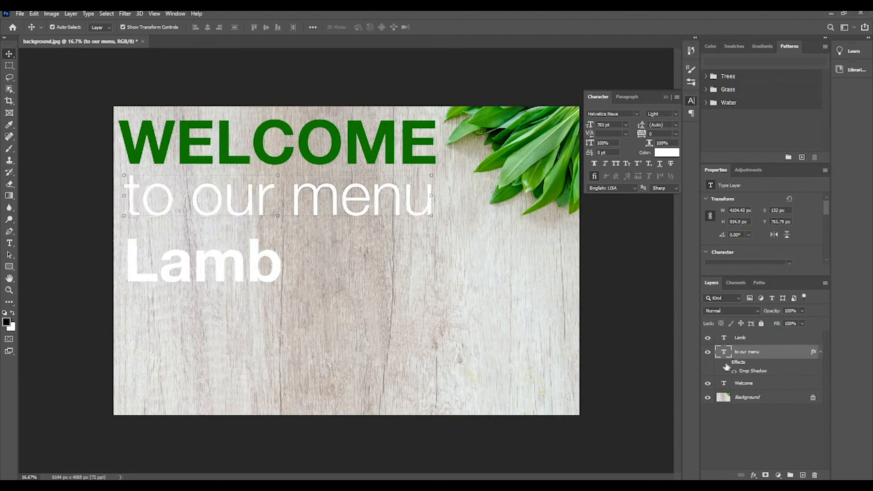
left_click(727, 365)
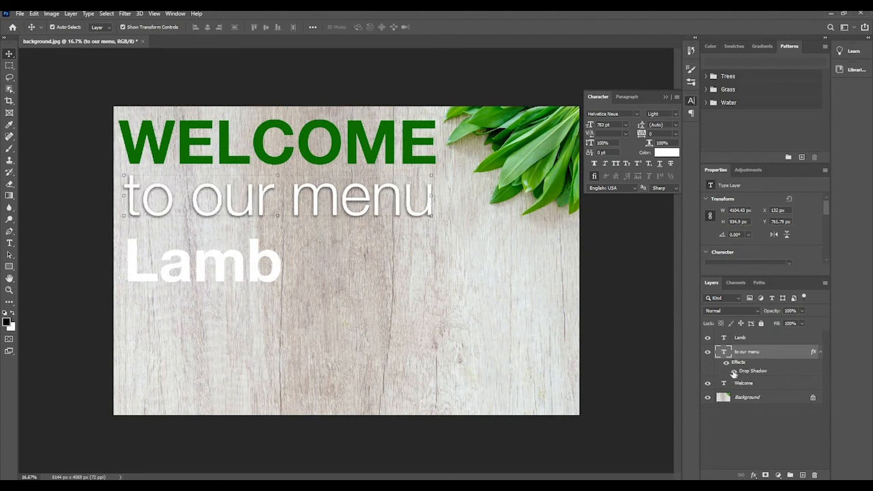
left_click(734, 373)
left_click(734, 373)
left_click(727, 366)
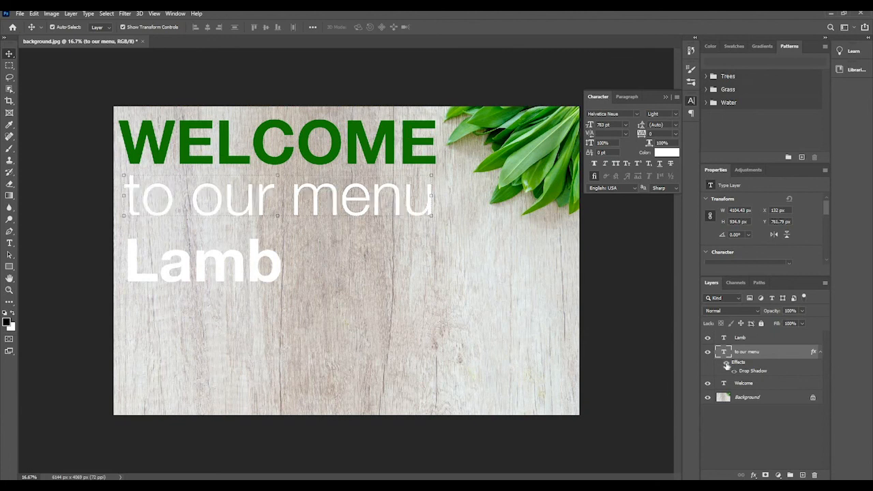
left_click(726, 365)
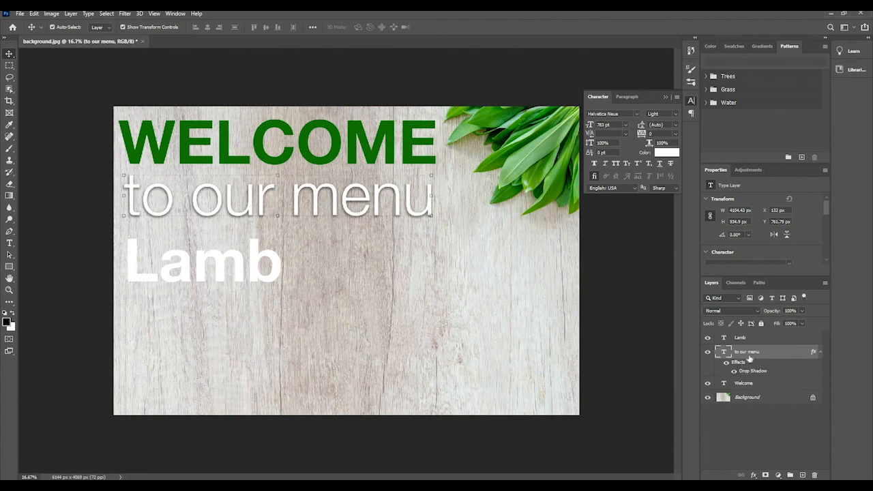
Step: Add a Bevel & Emboss effect to the "to our menu" layer with 563% depth and 16 px size
left_click(754, 475)
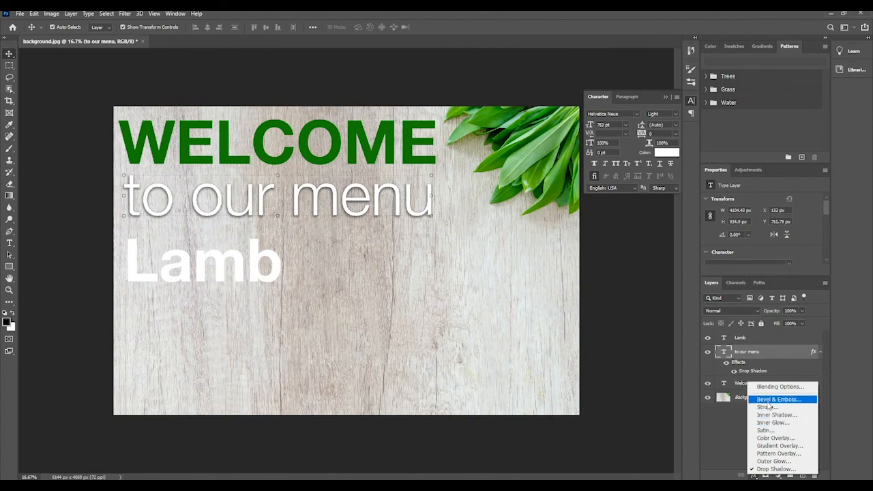
left_click(767, 400)
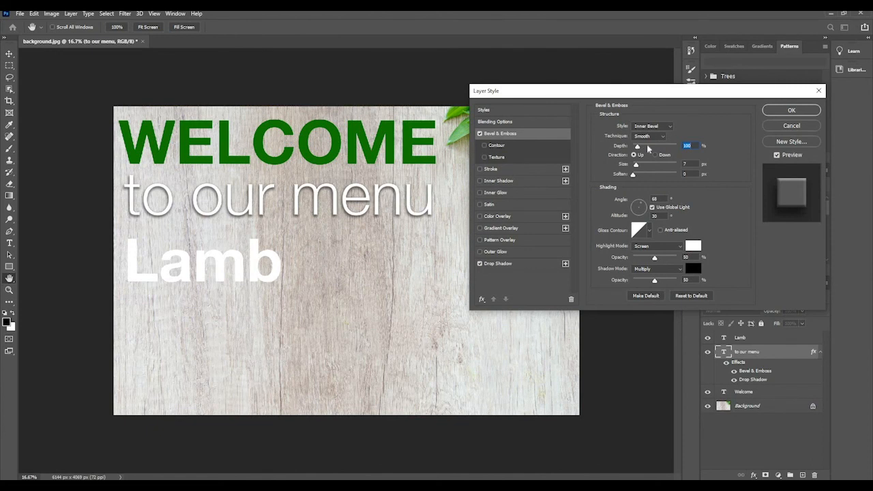
left_click_drag(647, 146, 640, 166)
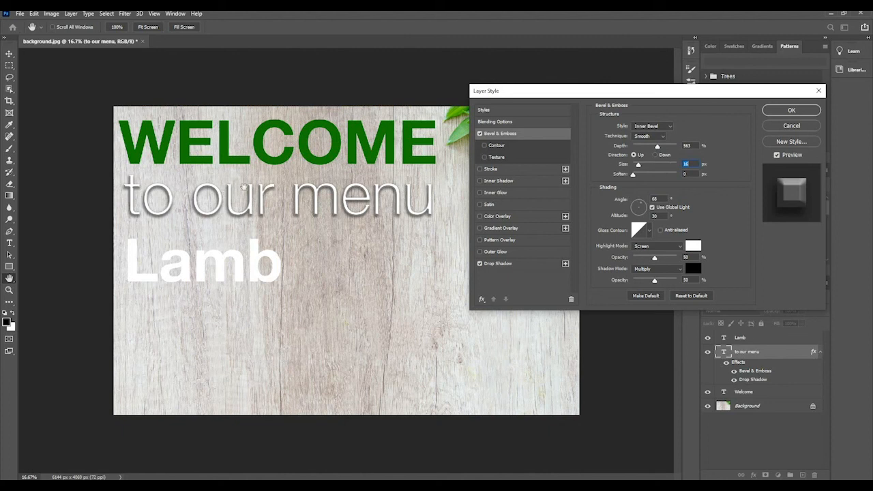
left_click(789, 112)
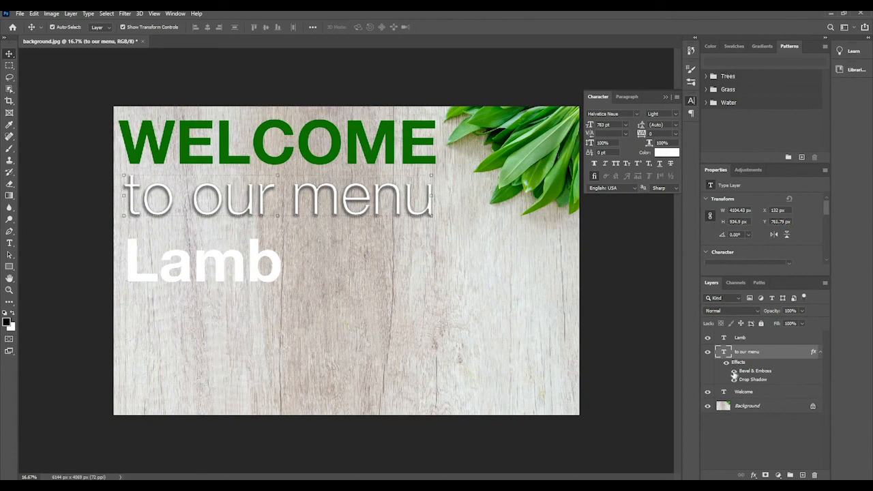
Step: Compare "to our menu" with and without its effects, and delete its Bevel & Emboss effect
left_click(734, 372)
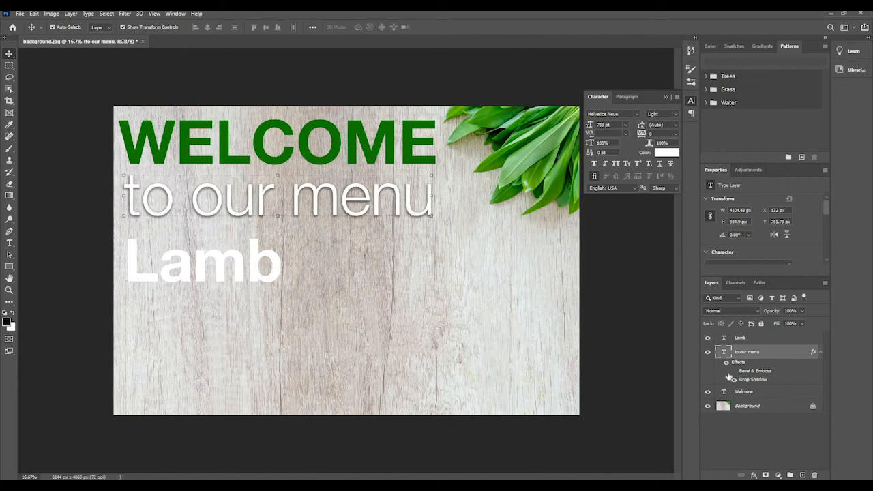
left_click(733, 371)
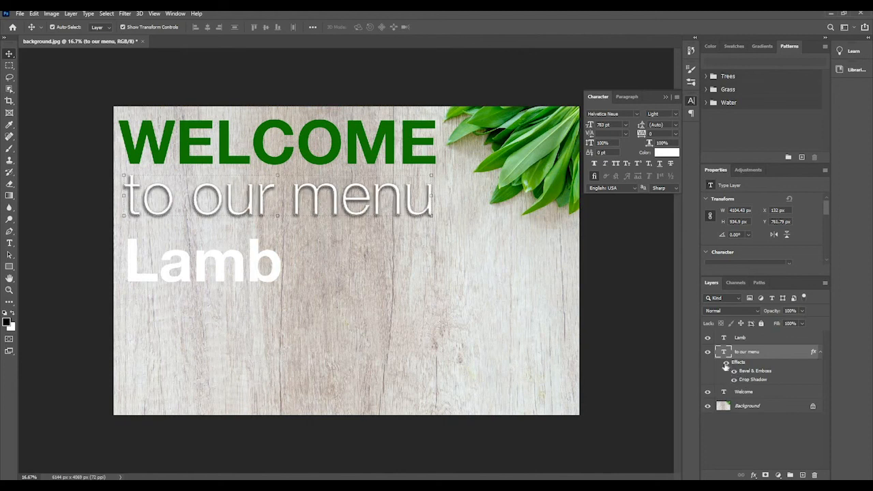
left_click(726, 365)
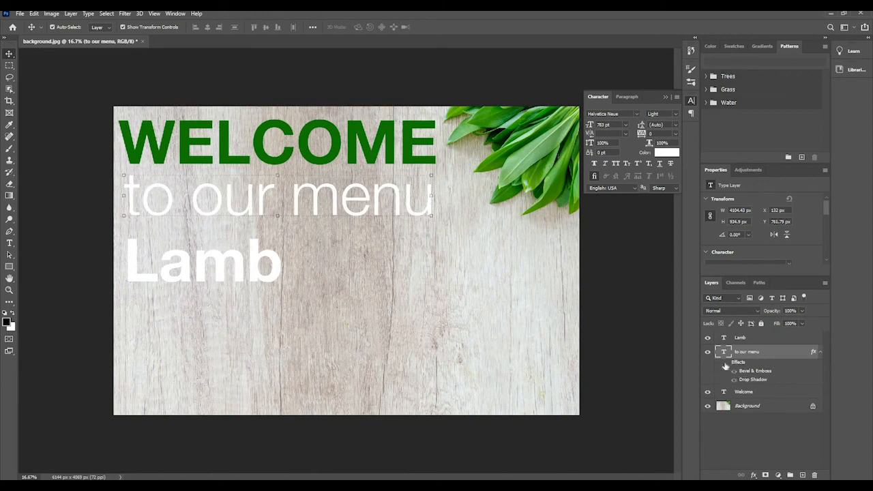
left_click(726, 363)
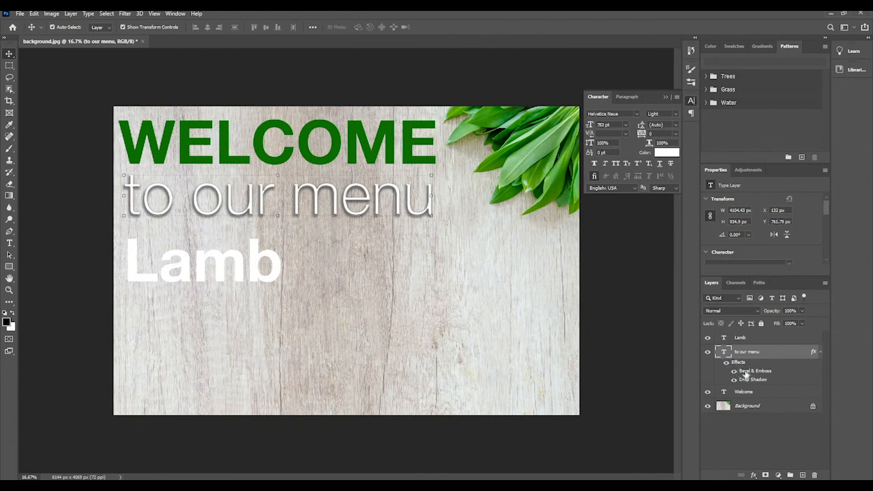
left_click_drag(747, 374, 816, 475)
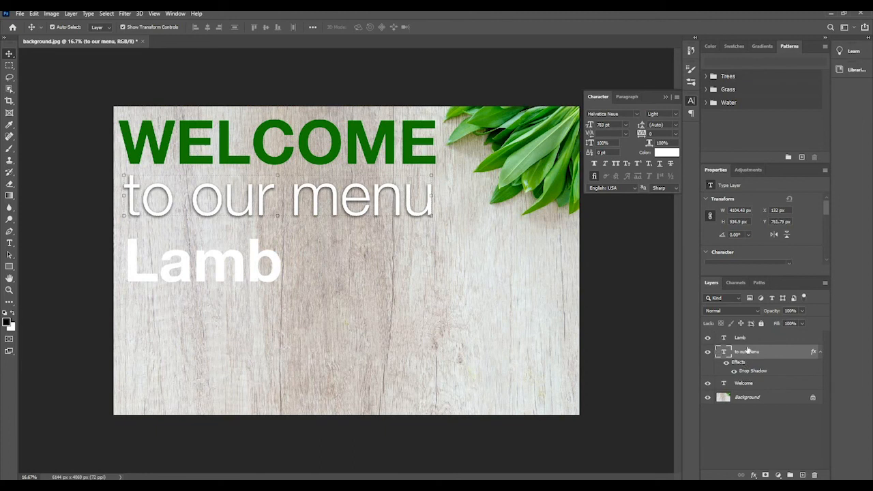
Step: Copy the "to our menu" layer's drop shadow onto the "Lamb" layer and select "Lamb"
left_click_drag(741, 367, 740, 339)
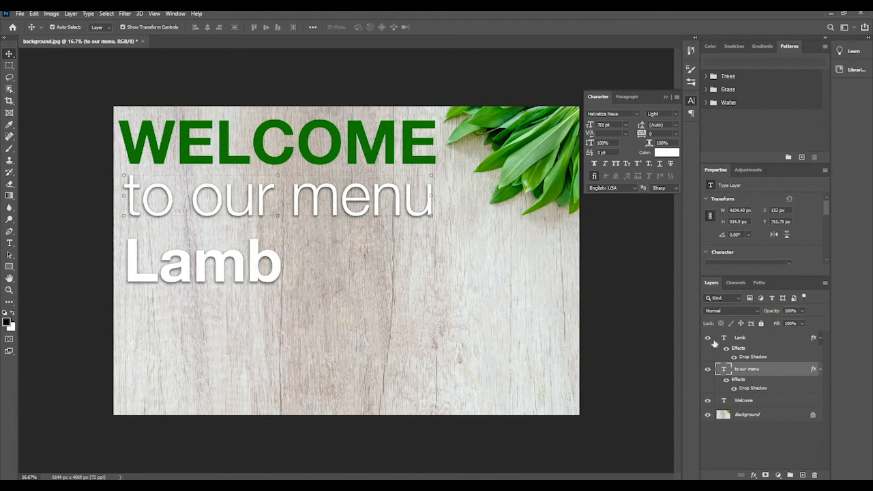
left_click(741, 340)
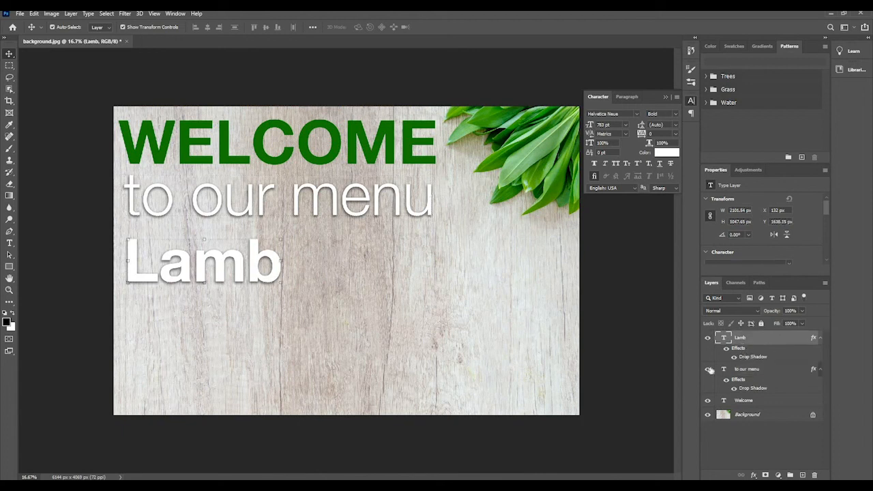
Step: Disable the Drop Shadow in the "Lamb" layer style and enable Inner Shadow instead
double_click(753, 356)
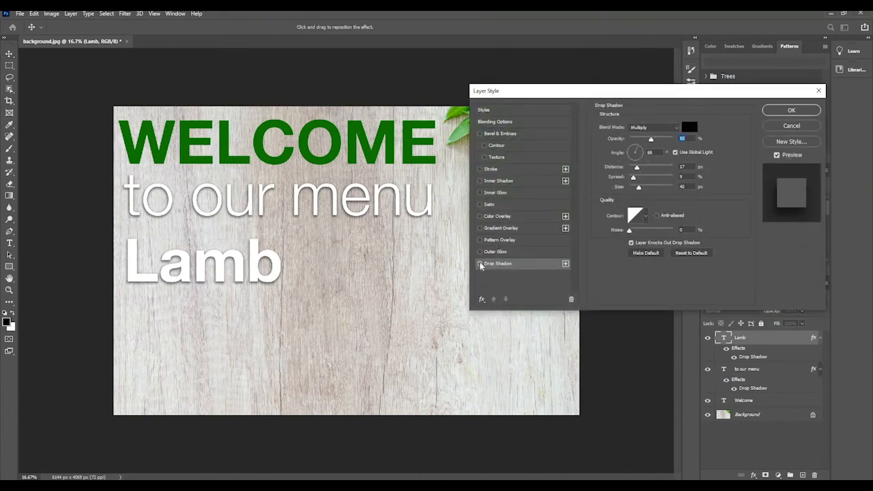
left_click(479, 263)
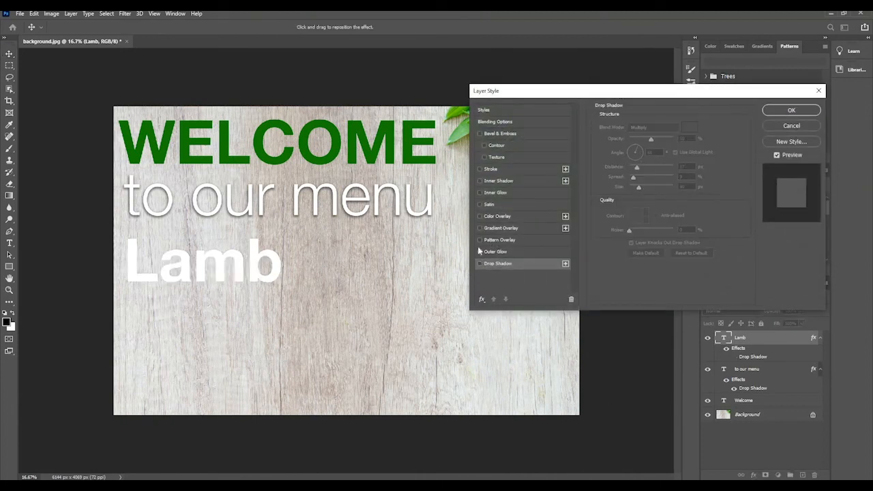
left_click(479, 180)
left_click(502, 180)
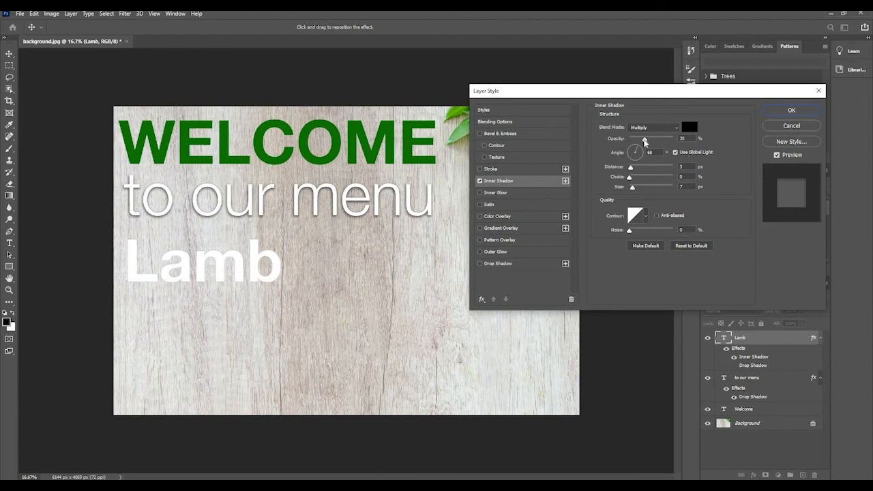
Step: Set the "Lamb" inner shadow to 55% opacity, 18 px distance, 28% choke and 3 px size, apply it and deselect the layer
mouse_move(651, 140)
left_mouse_down()
mouse_move(667, 139)
mouse_move(652, 140)
left_mouse_up()
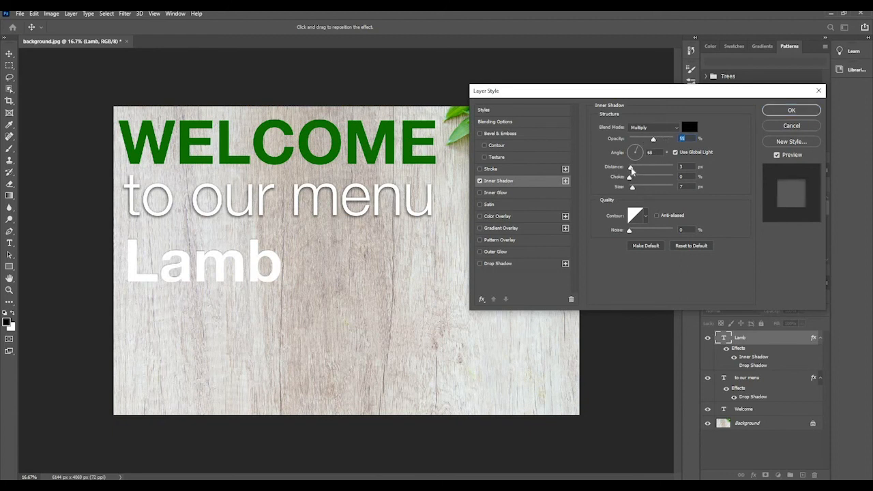
mouse_move(632, 168)
left_mouse_down()
mouse_move(645, 168)
mouse_move(637, 169)
left_mouse_up()
mouse_move(629, 178)
left_mouse_down()
mouse_move(647, 178)
mouse_move(643, 191)
mouse_move(630, 189)
left_mouse_up()
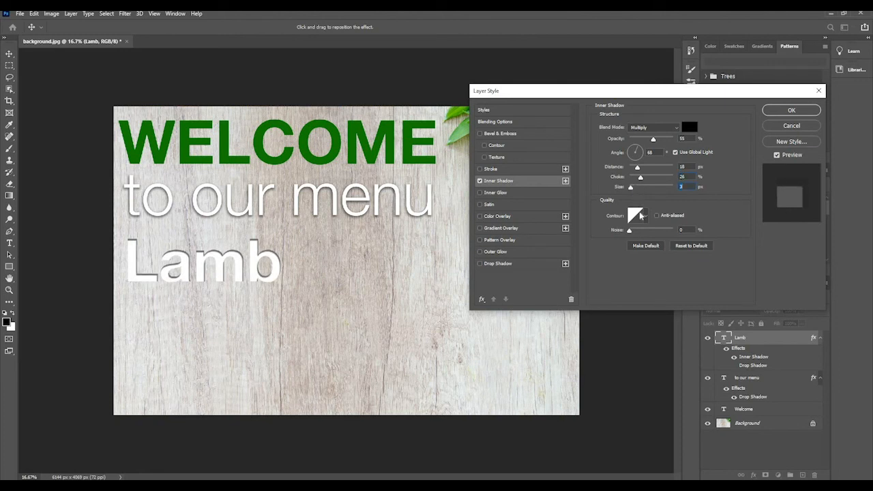
mouse_move(652, 139)
left_mouse_down()
mouse_move(660, 142)
mouse_move(652, 147)
left_mouse_up()
left_click(801, 112)
left_click(472, 245)
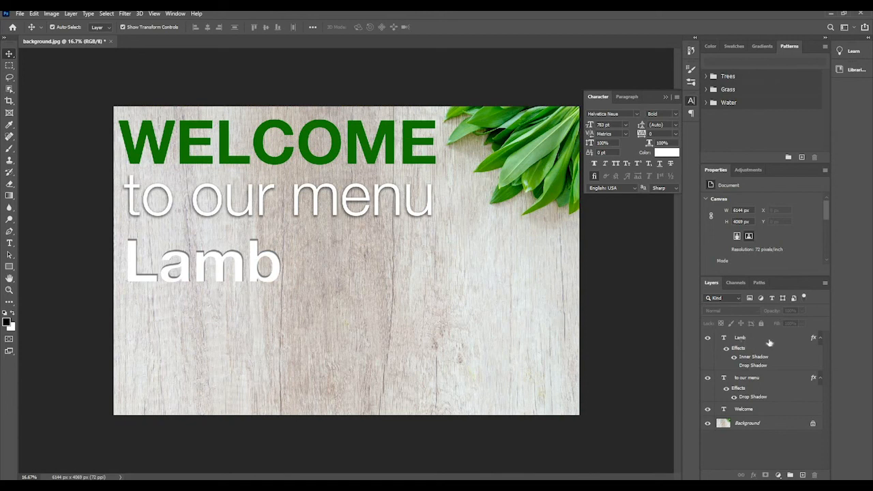
Step: Collapse the "Lamb" layer's effects list and hide the layer
left_click(820, 339)
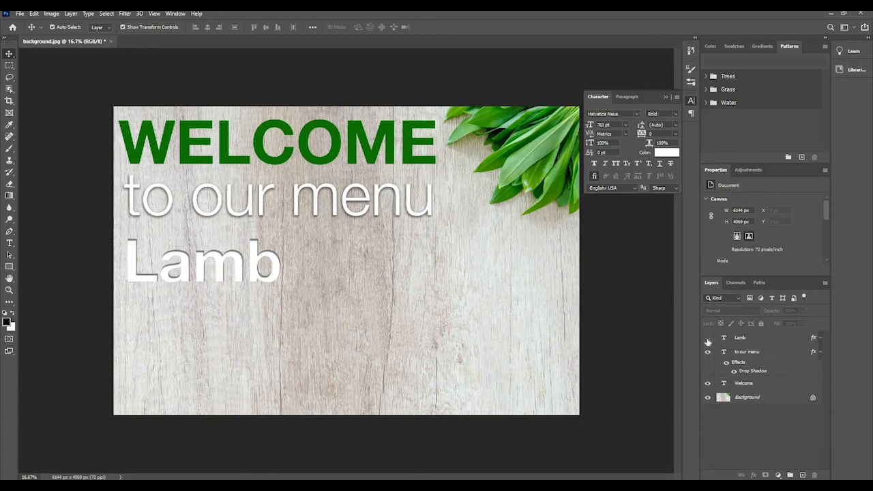
left_click(707, 339)
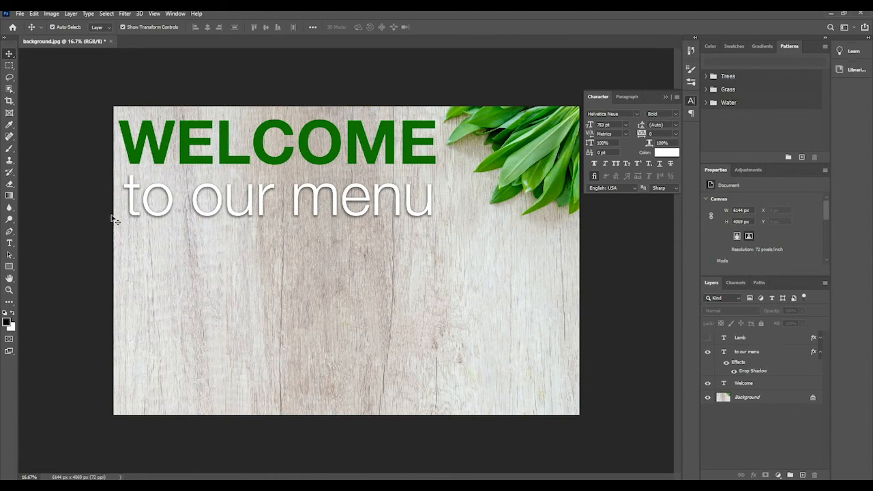
Step: Select all of the "WELCOME" text and reduce its font size to 583 pt
left_click(675, 134)
left_click(641, 134)
left_click(739, 383)
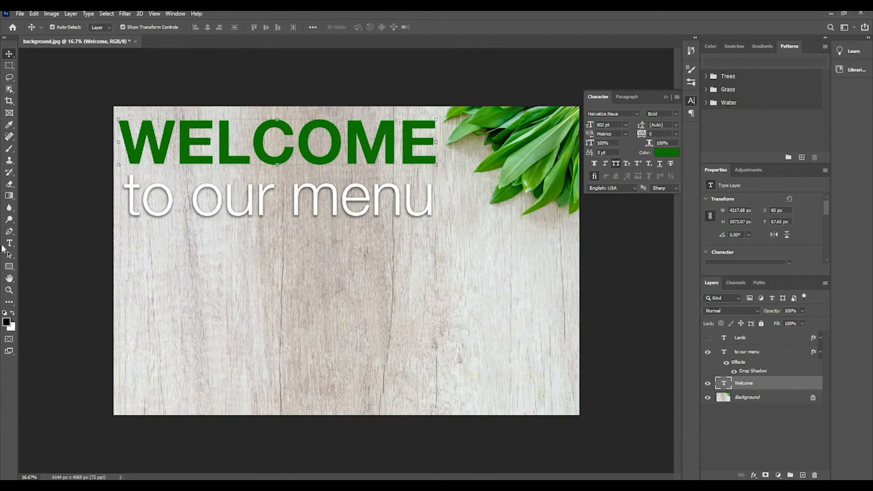
left_click(9, 243)
double_click(229, 147)
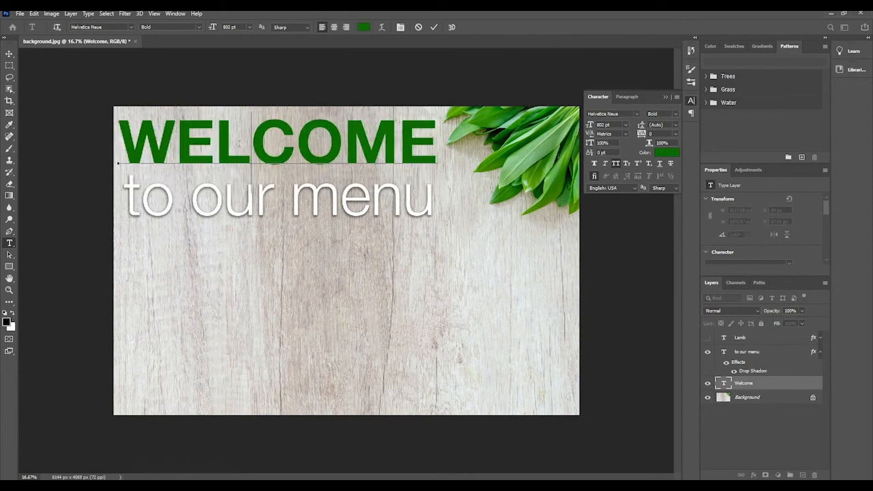
double_click(238, 144)
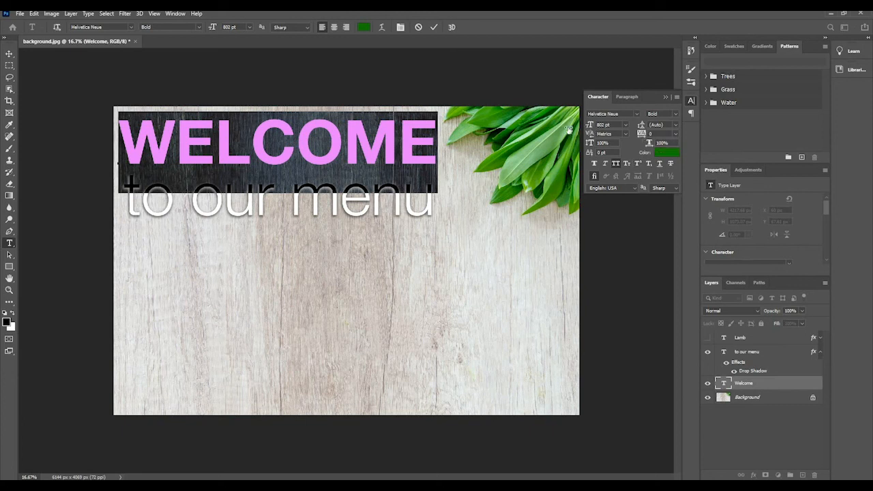
left_click_drag(568, 130, 489, 136)
key("ctrl+Return")
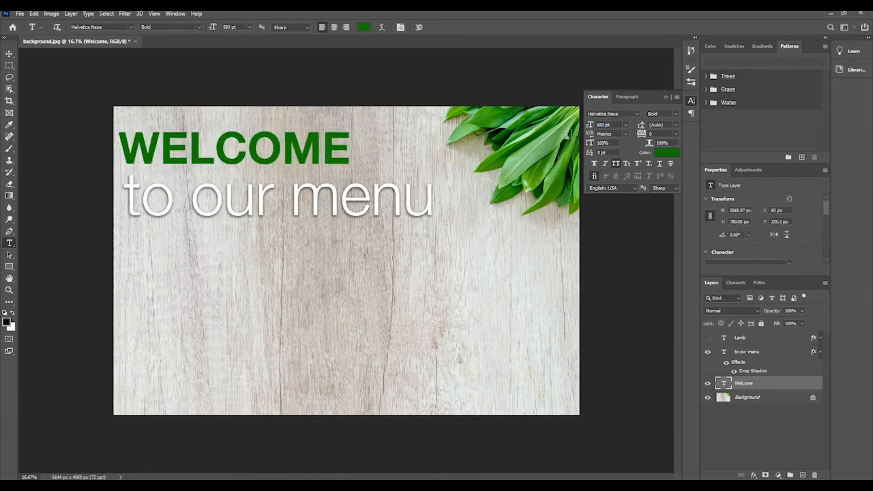
Step: Set the "WELCOME" text's tracking to 640 and its font size to 466 pt, and apply the edit
left_click(292, 148)
key("ctrl+a")
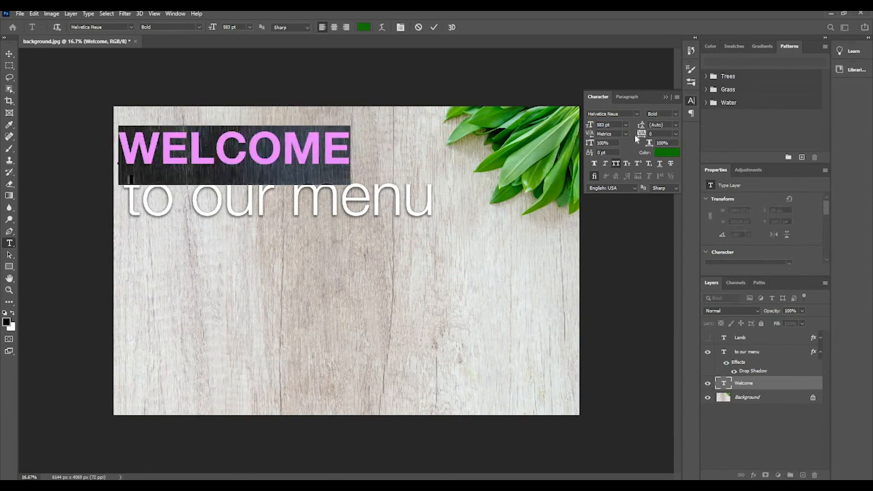
left_click_drag(641, 134, 648, 134)
left_click_drag(588, 130, 536, 131)
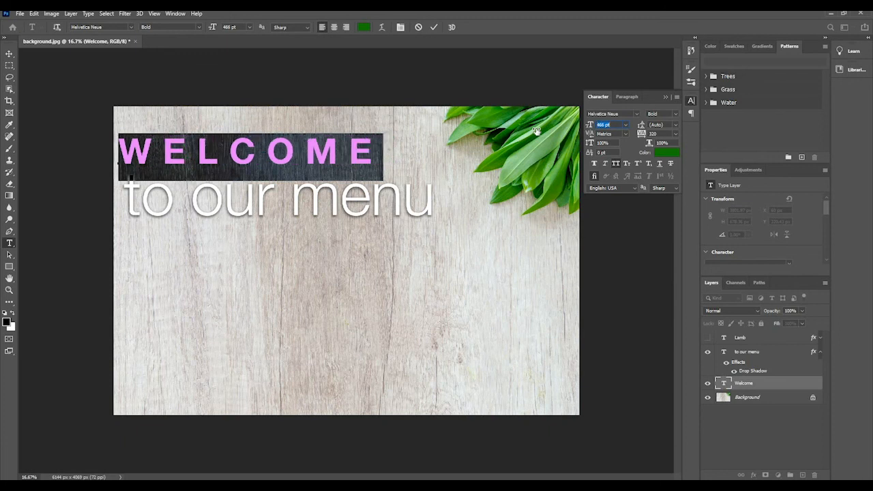
mouse_move(640, 134)
left_mouse_down()
mouse_move(655, 133)
mouse_move(644, 134)
left_mouse_up()
left_click(433, 28)
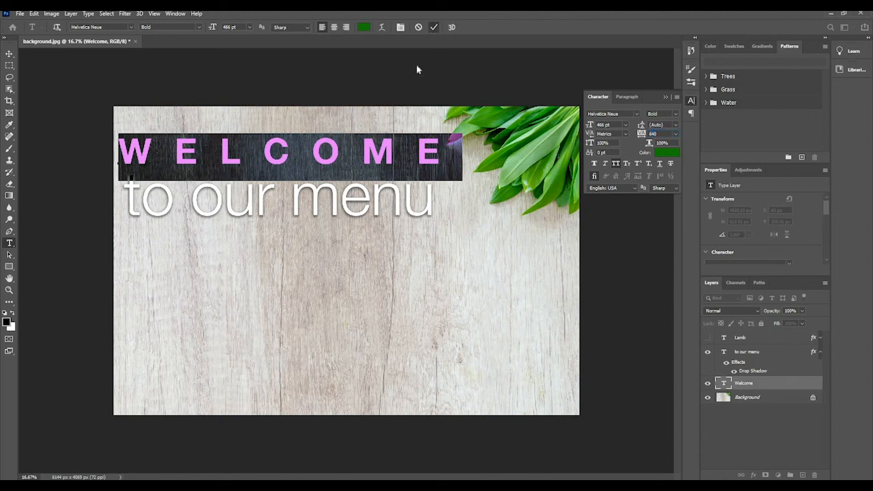
left_click(316, 77)
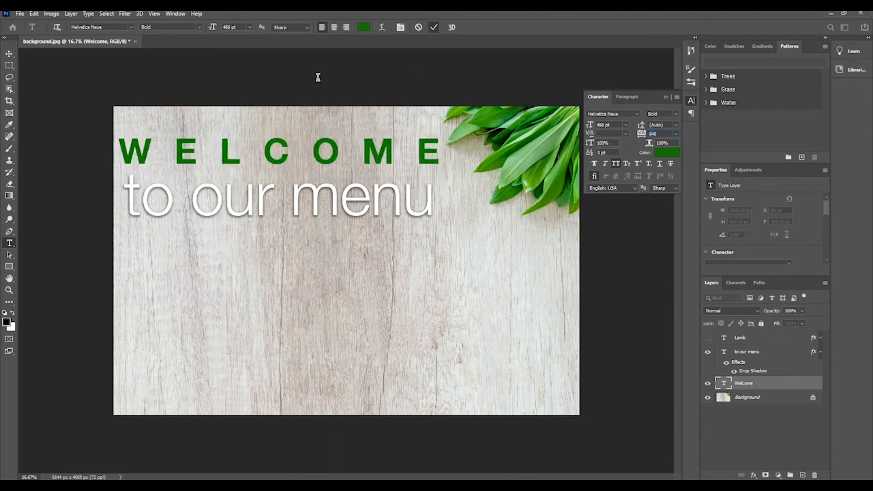
left_click(418, 27)
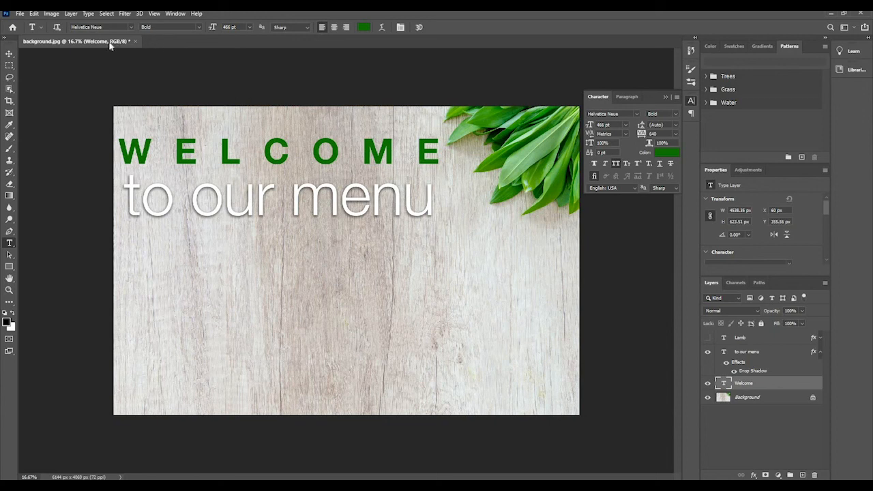
Step: Move the "WELCOME" text up about 269 px, leaving a wider gap above "to our menu"
left_click(10, 53)
left_click_drag(230, 156, 233, 132)
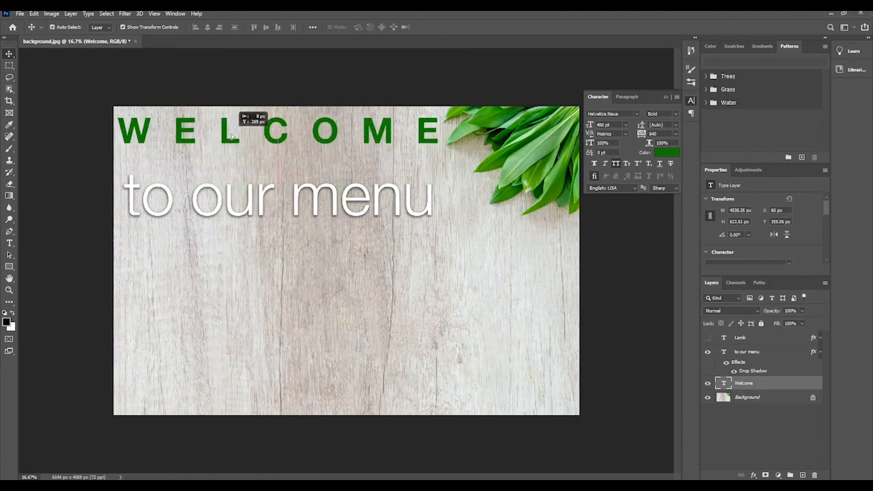
double_click(339, 141)
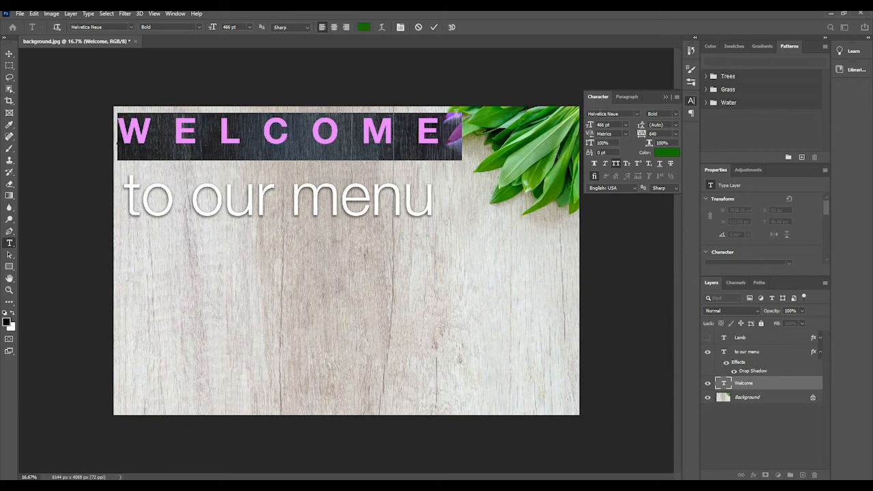
left_click(433, 28)
key("v")
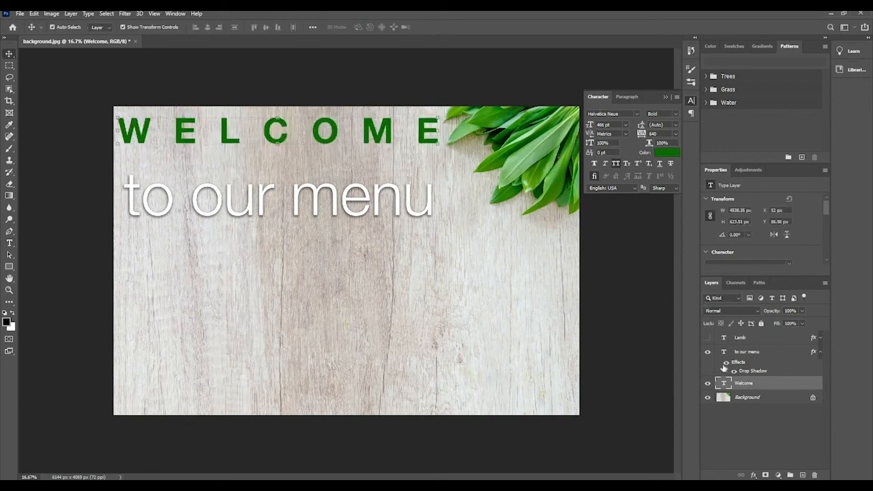
left_click(753, 475)
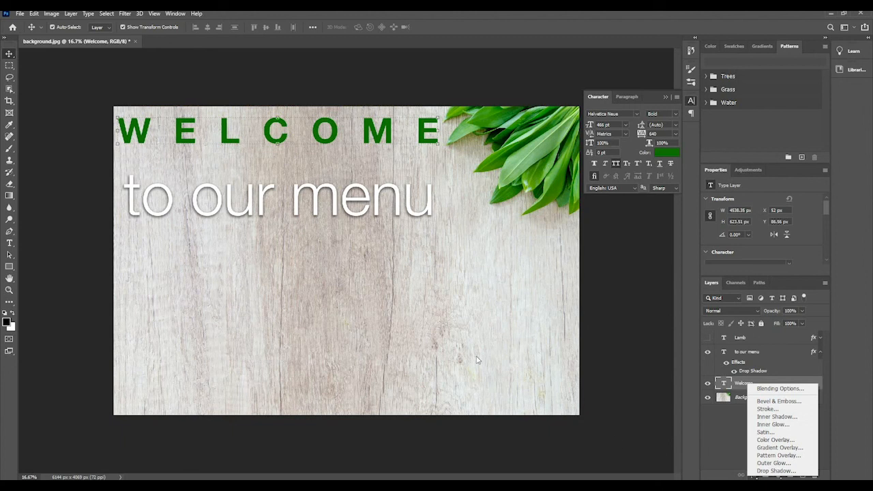
left_click(430, 333)
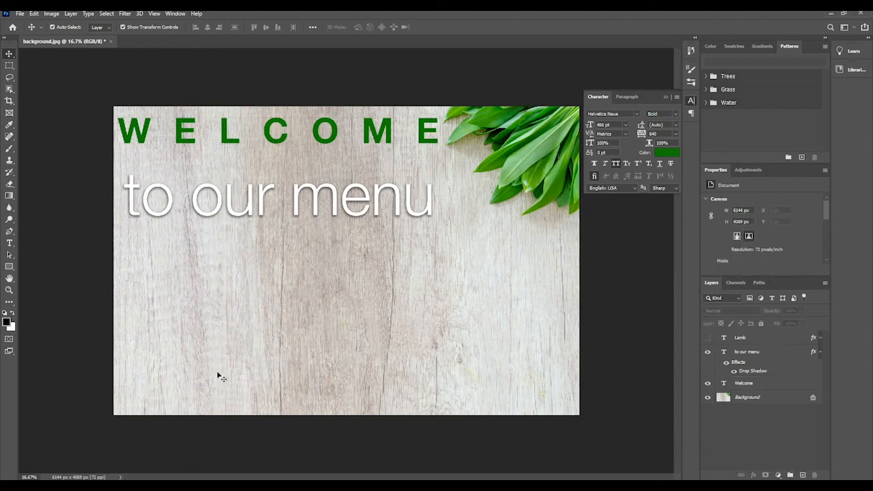